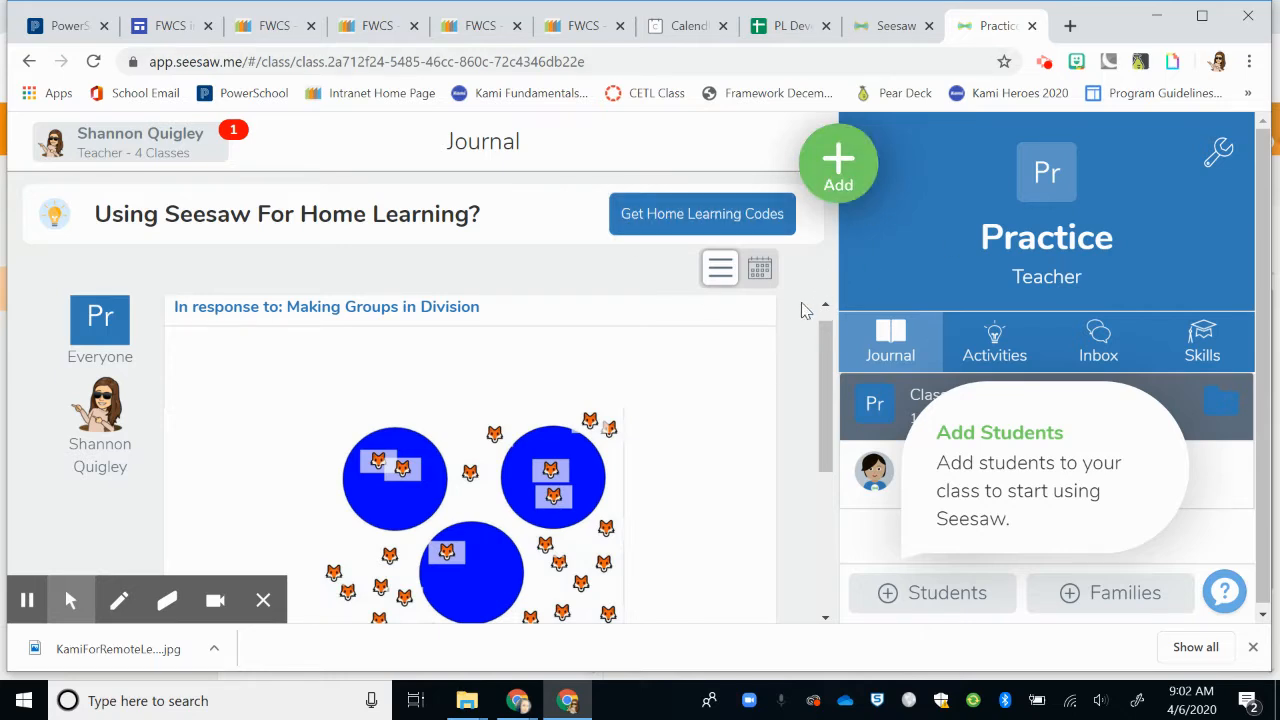
- Open the activity library for assigning an activity and browse the 4th Grade community activities
left_click(840, 178)
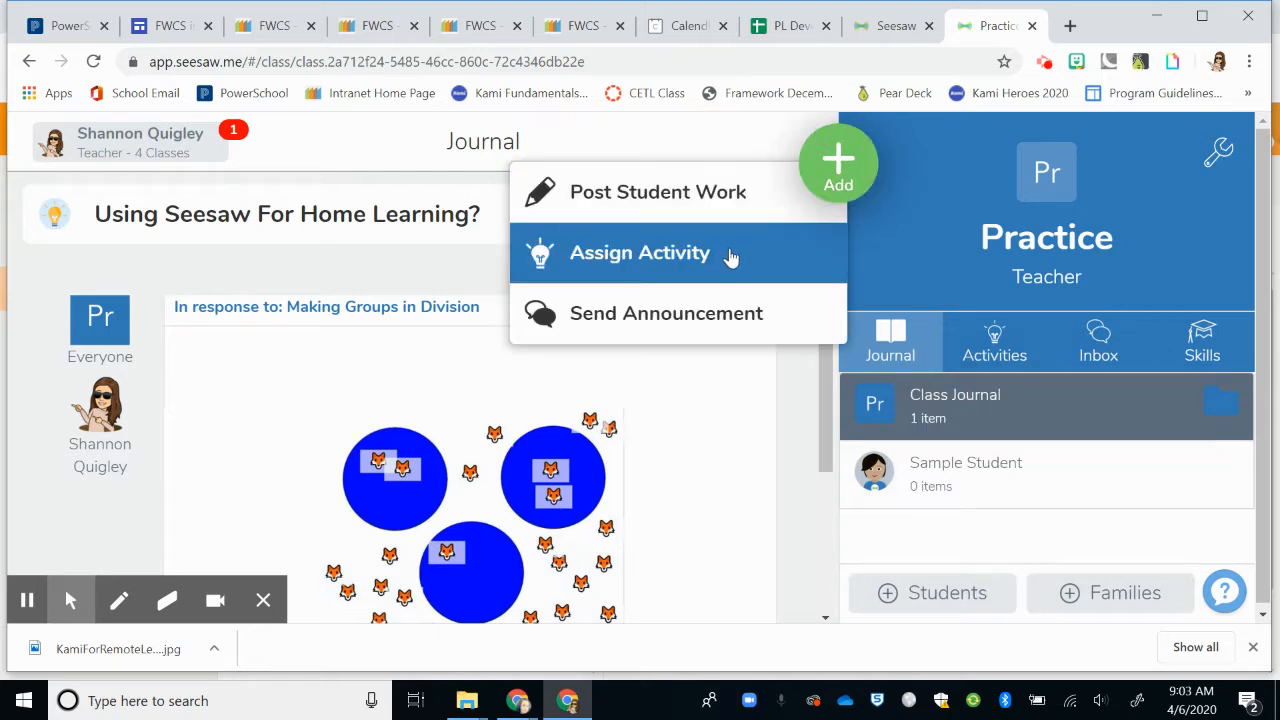
left_click(731, 256)
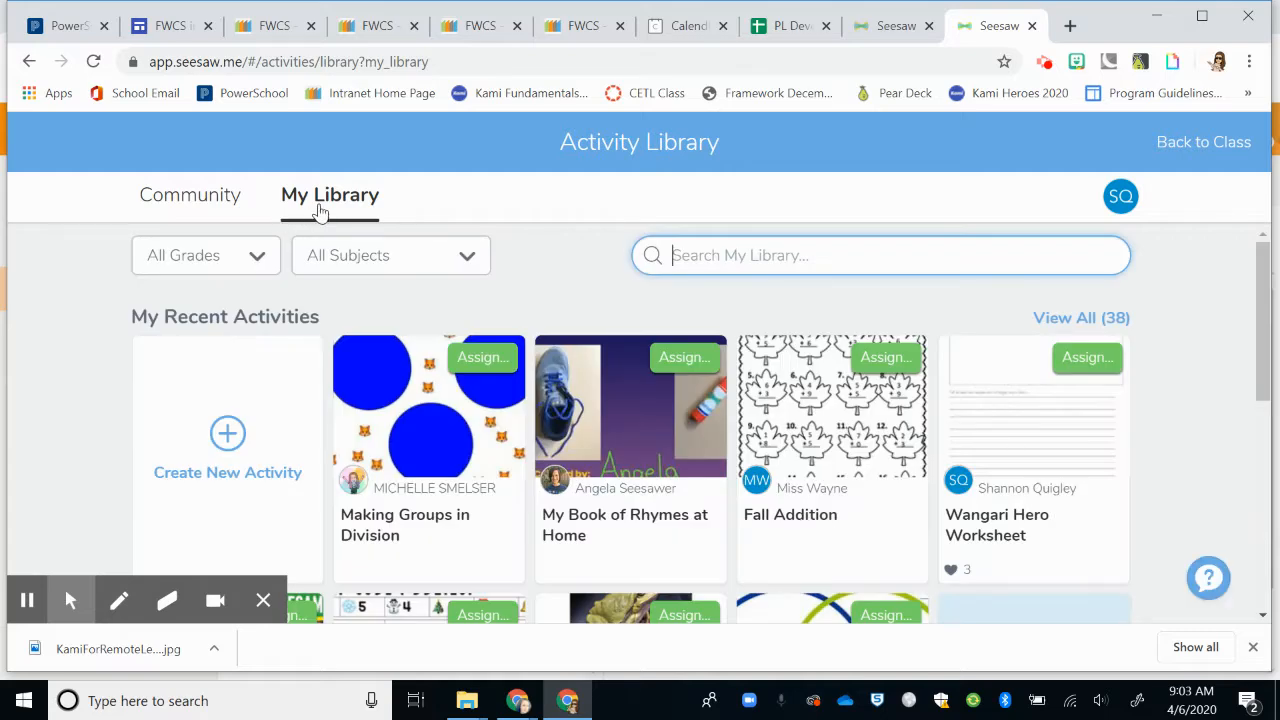
left_click(222, 196)
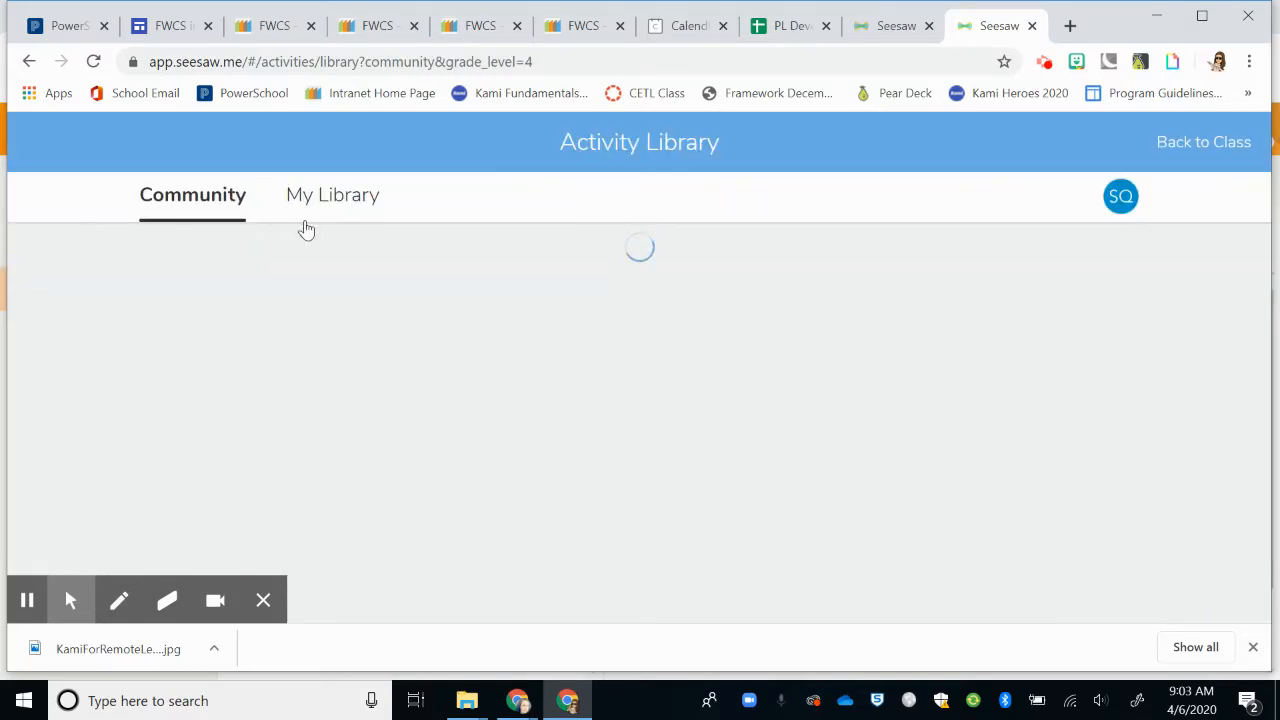
scroll(723, 398, "down", 3)
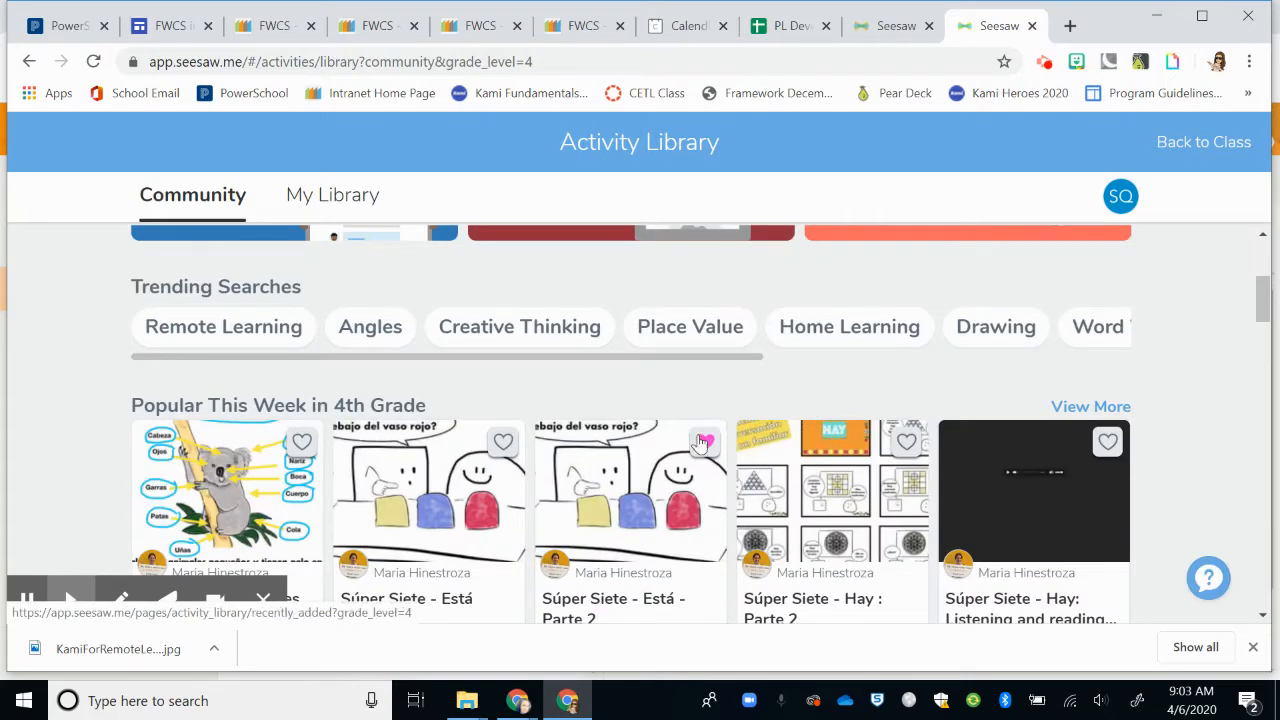
scroll(551, 289, "up", 3)
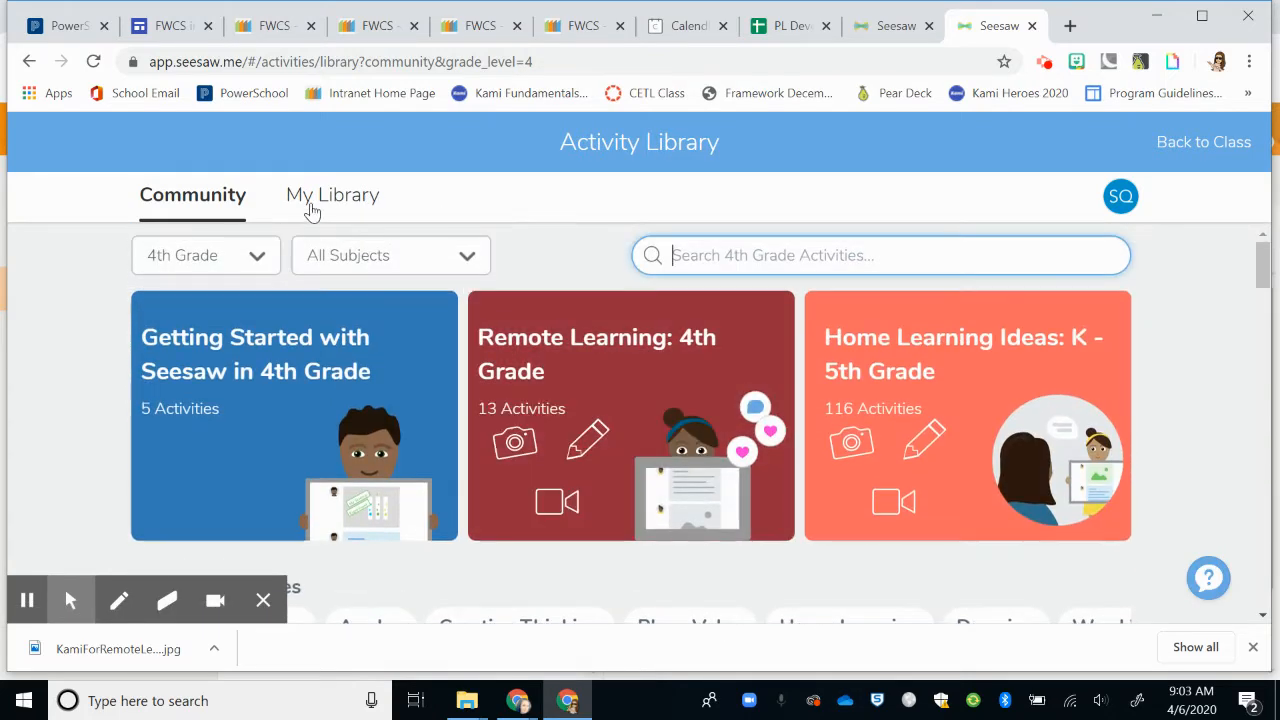
- Switch to the personal activity library and look through its recent activities
left_click(310, 197)
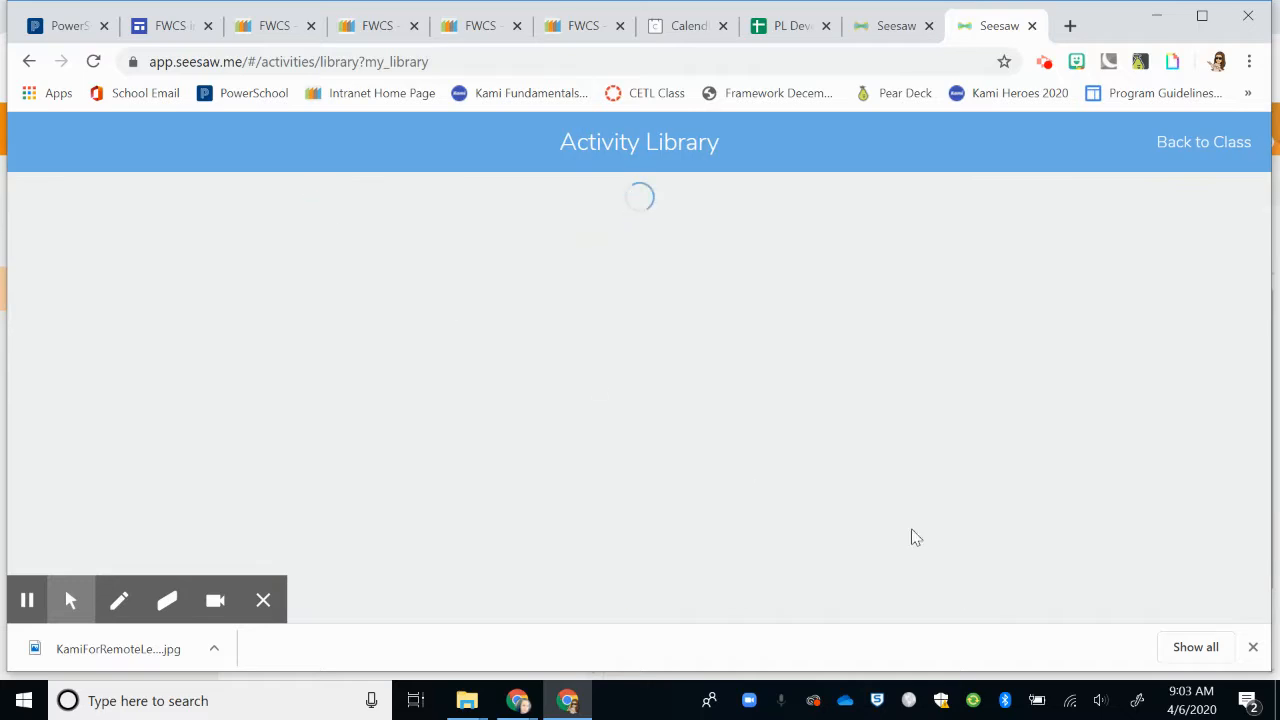
scroll(806, 380, "down", 3)
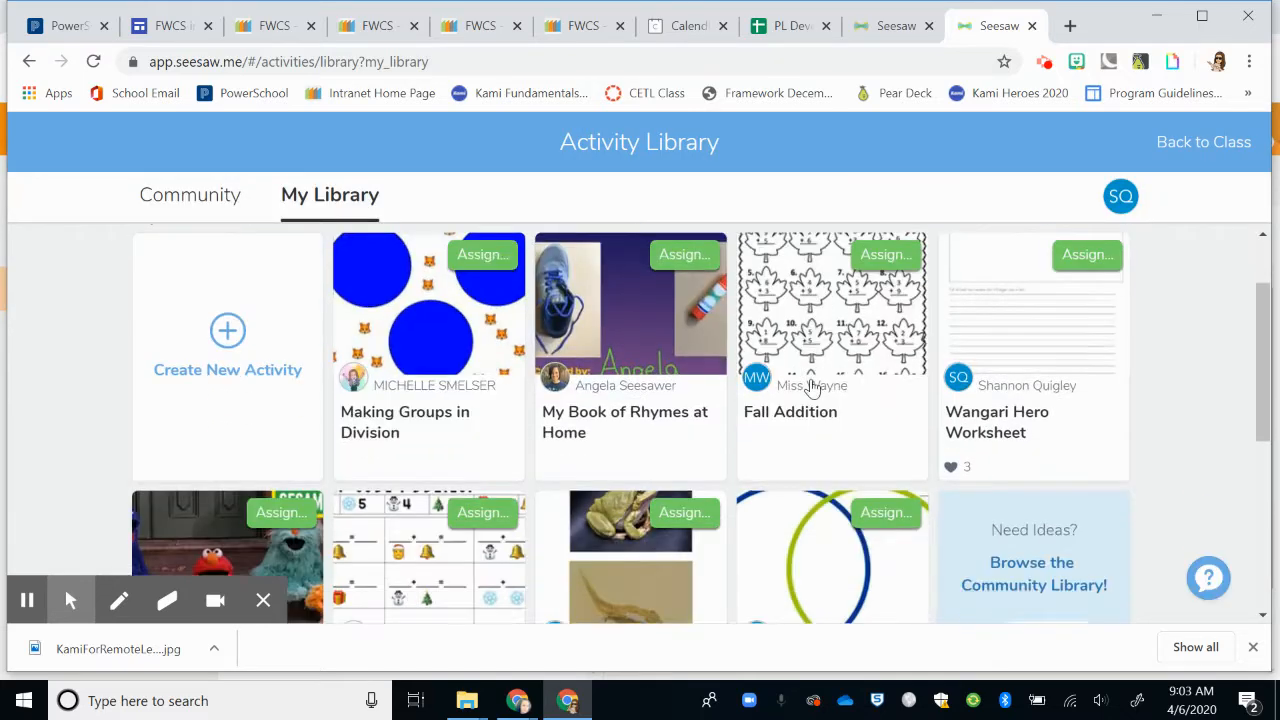
scroll(323, 414, "up", 1)
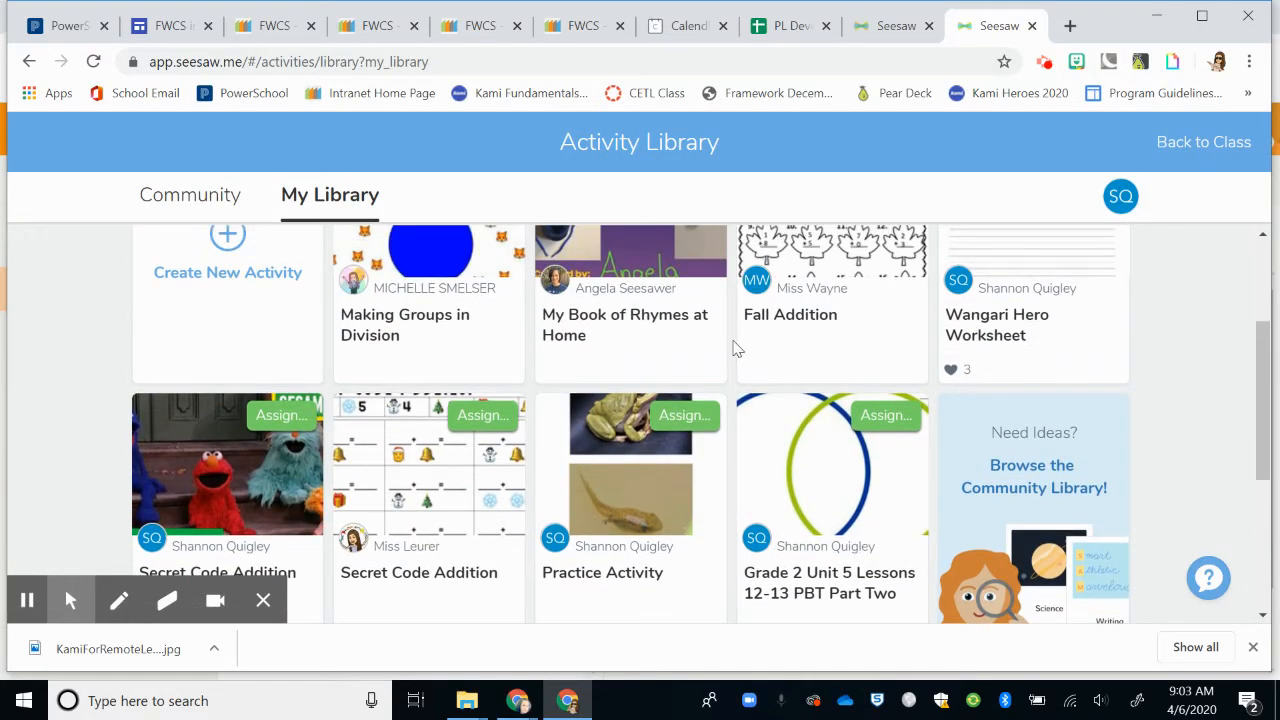
scroll(733, 348, "up", 1)
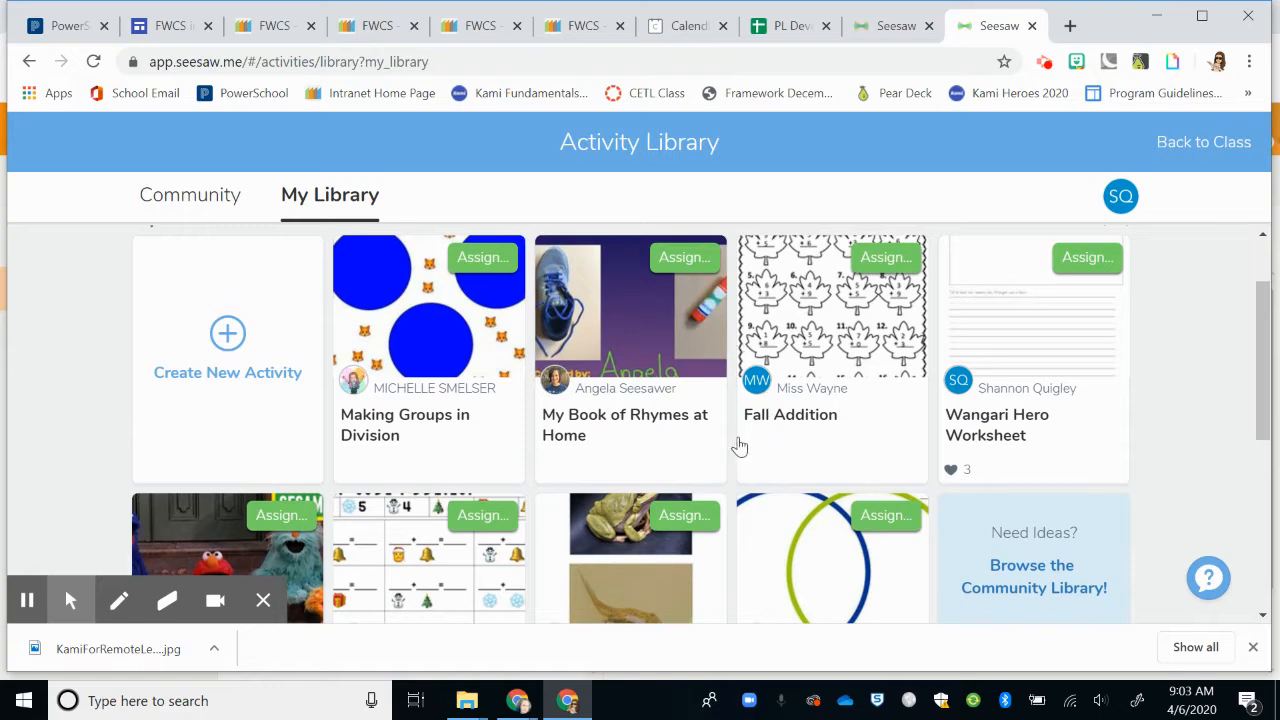
scroll(737, 443, "down", 1)
scroll(737, 443, "up", 1)
scroll(645, 435, "up", 1)
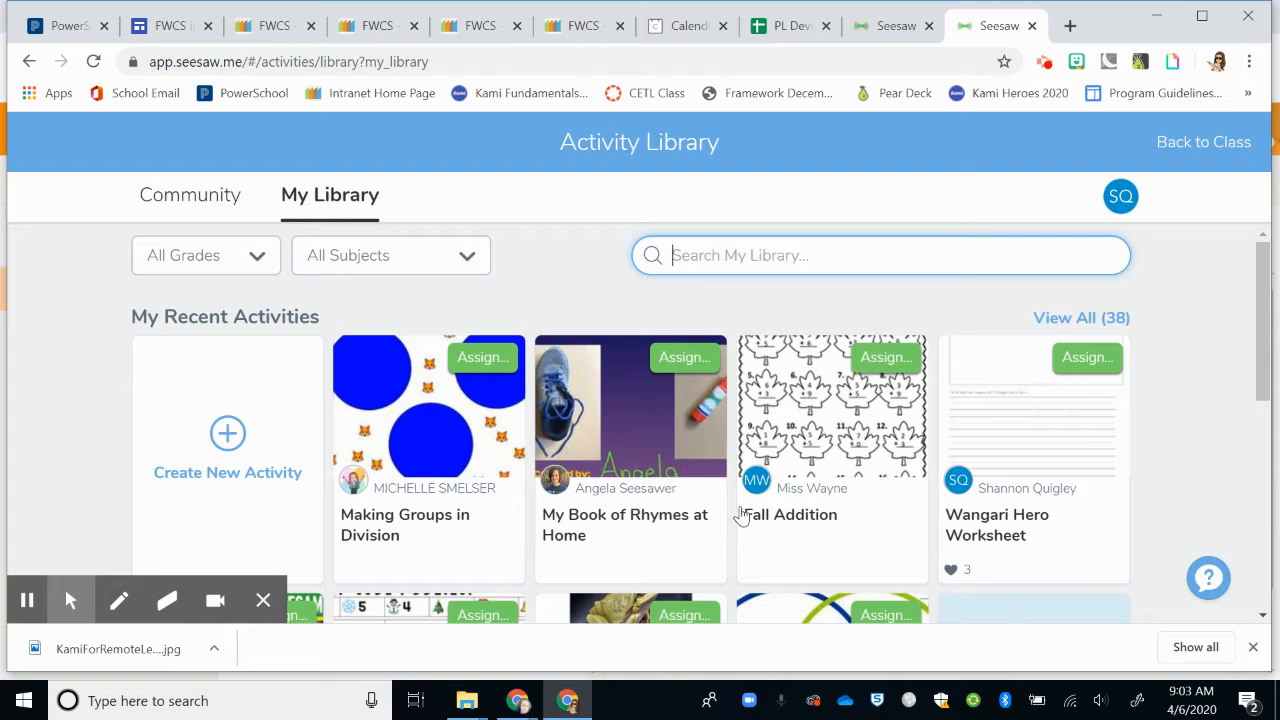
- Open the activity "My Book of Rhymes at Home" and review its student instructions, template and teacher notes
left_click(676, 535)
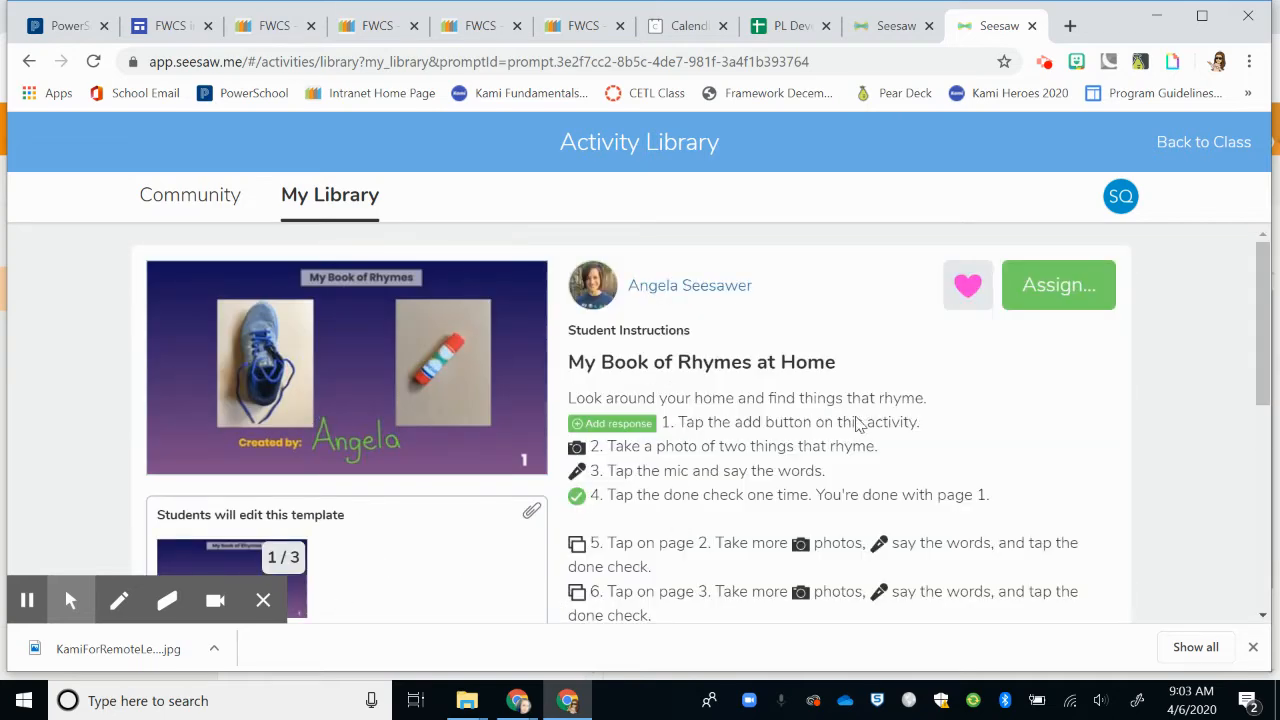
scroll(855, 425, "down", 1)
scroll(848, 423, "up", 1)
scroll(975, 450, "down", 2)
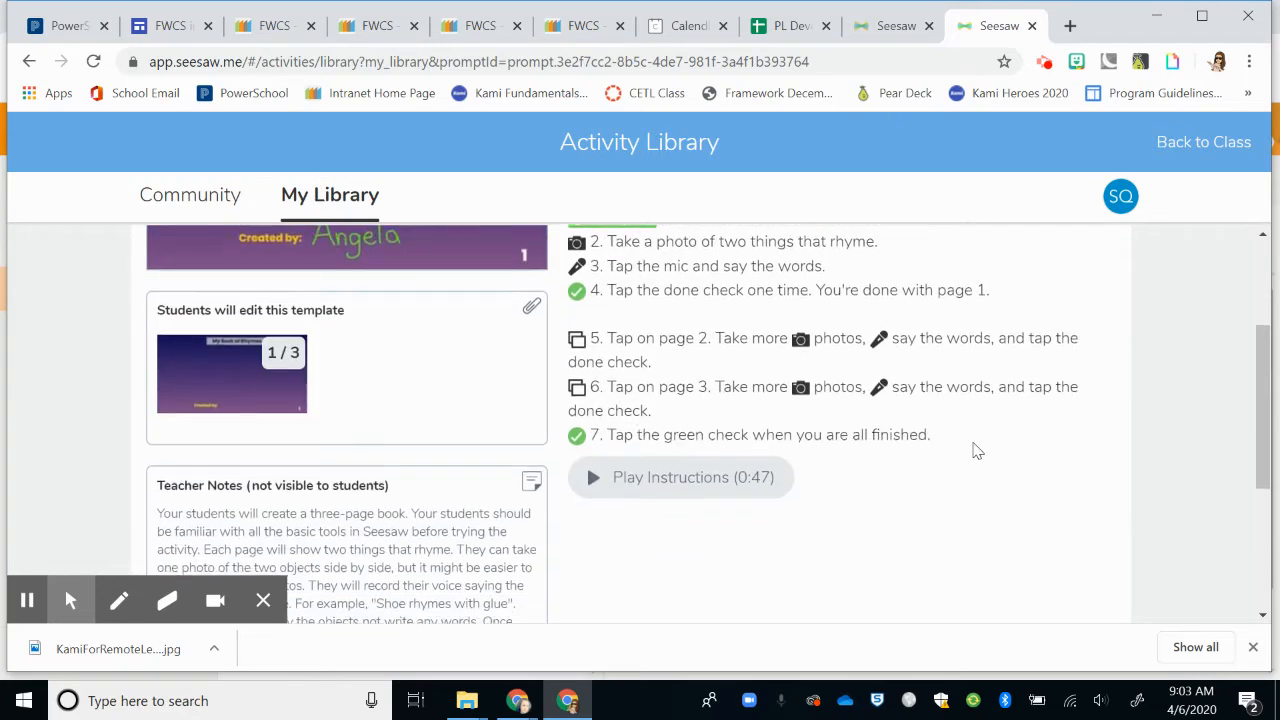
scroll(975, 450, "down", 1)
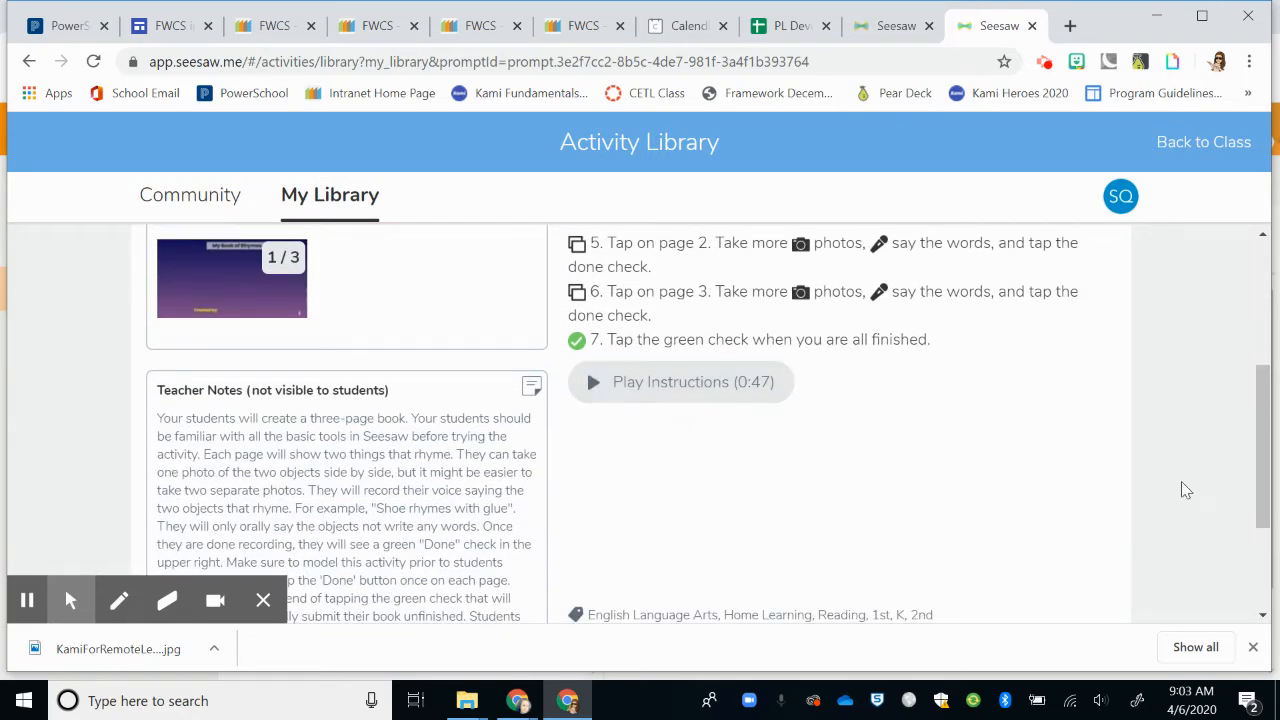
scroll(1150, 490, "down", 2)
scroll(700, 529, "up", 3)
scroll(507, 428, "up", 2)
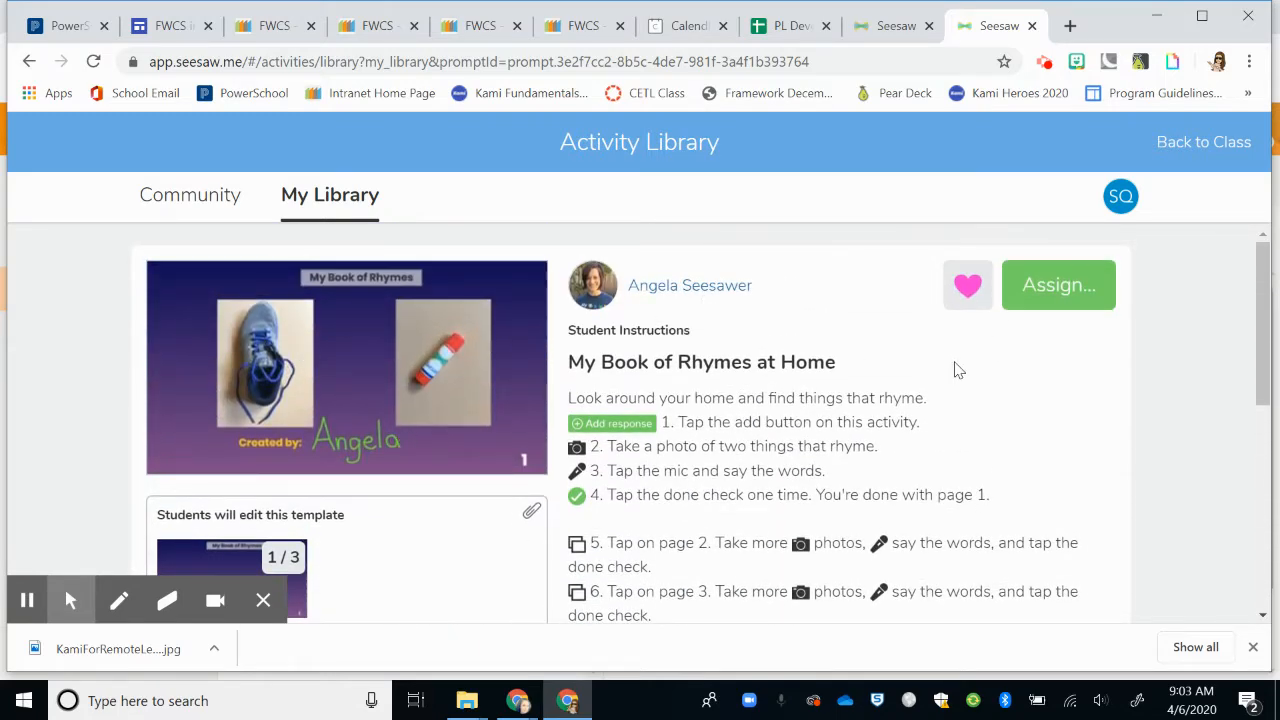
scroll(958, 370, "down", 3)
scroll(955, 370, "down", 1)
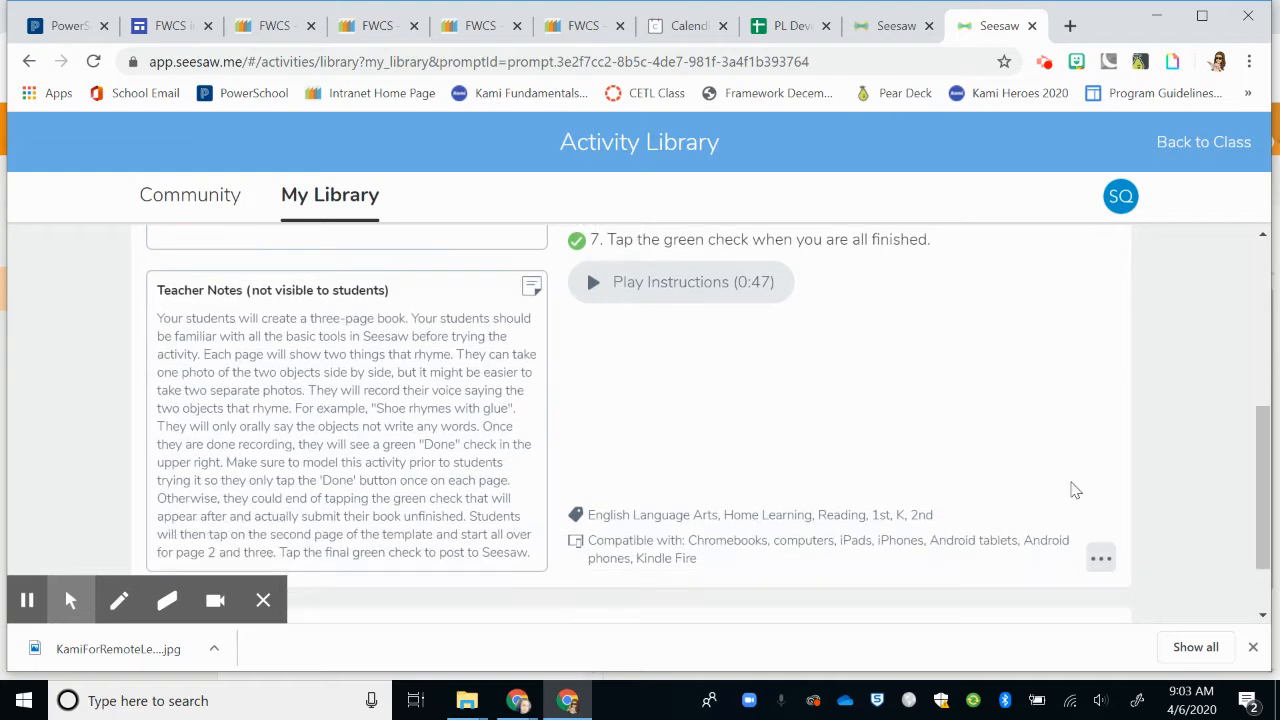
- Make an editable copy of the "My Book of Rhymes at Home" activity
left_click(1101, 561)
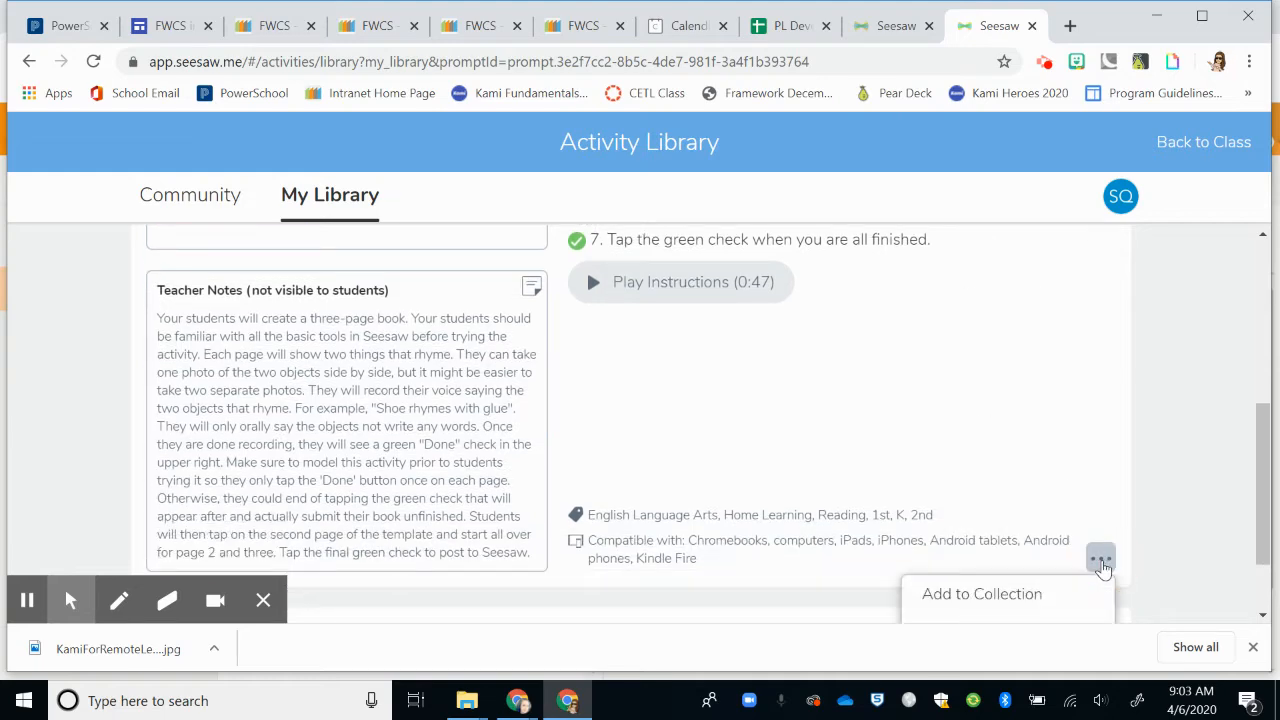
scroll(1040, 532, "down", 1)
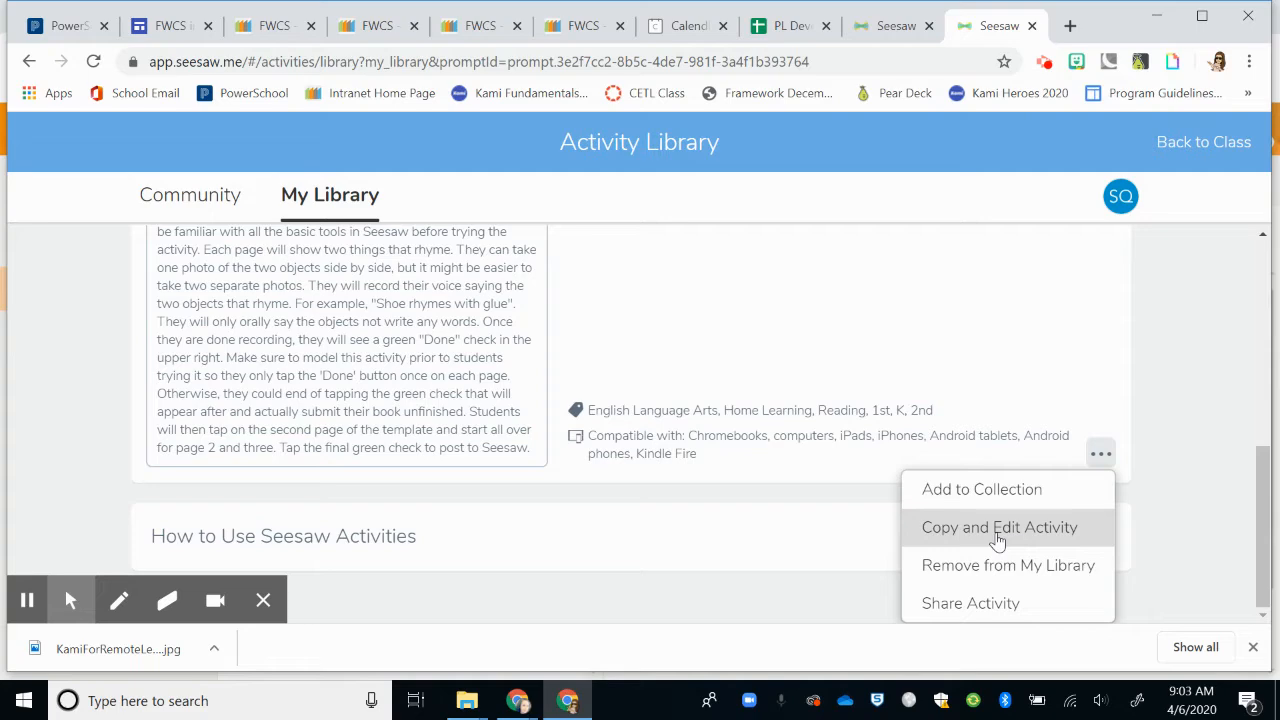
left_click(997, 528)
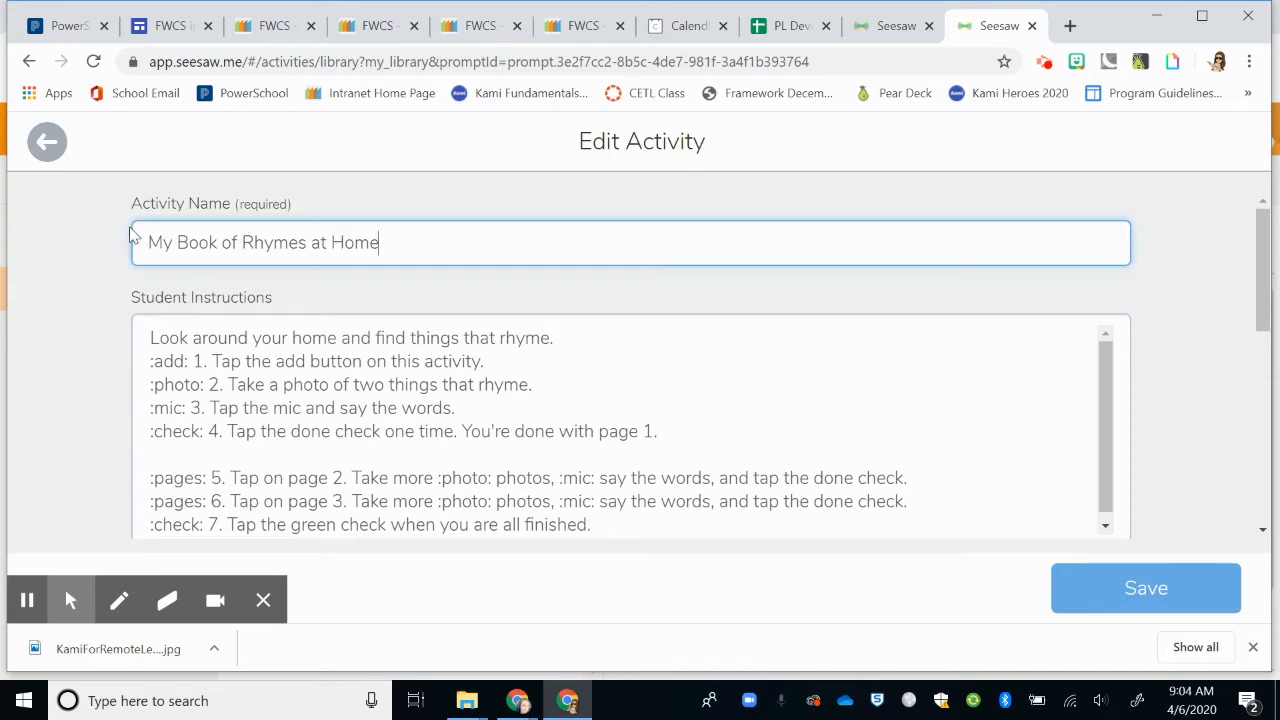
- Examine the copied activity's name and student instructions, and keep the copy when asked about deleting it
scroll(225, 270, "down", 2)
scroll(260, 288, "up", 1)
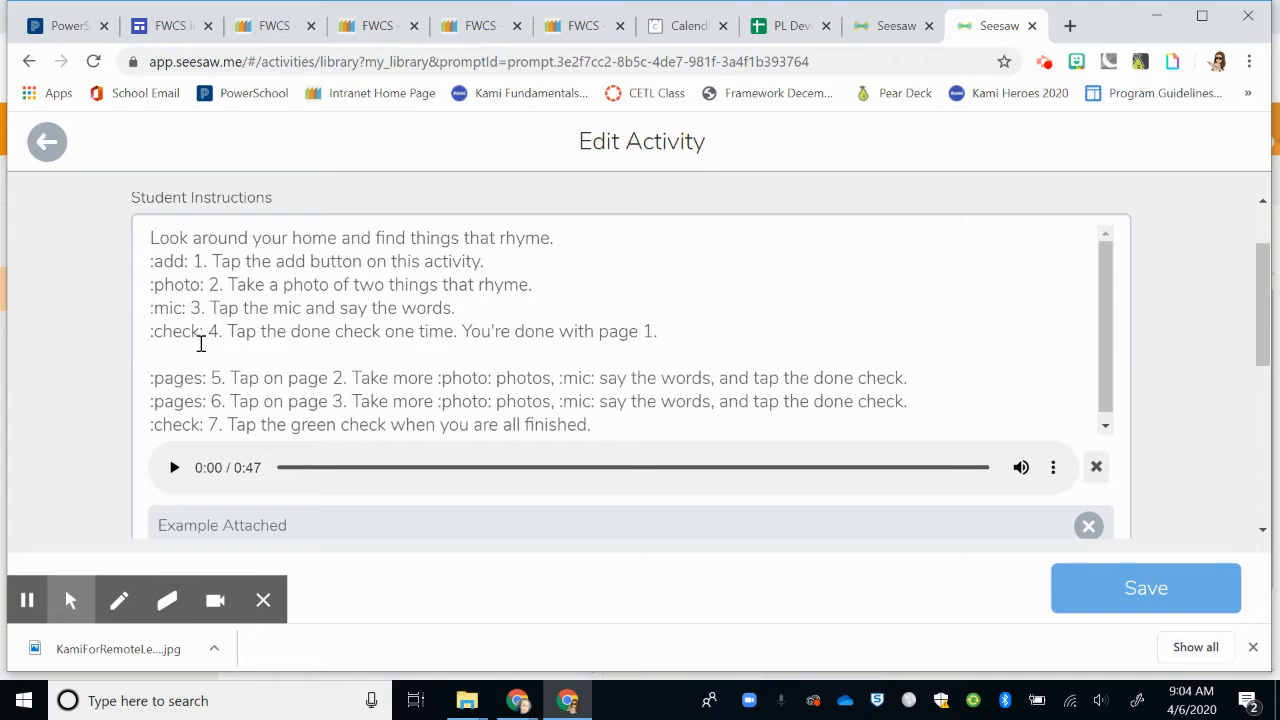
scroll(219, 397, "up", 1)
left_click(44, 148)
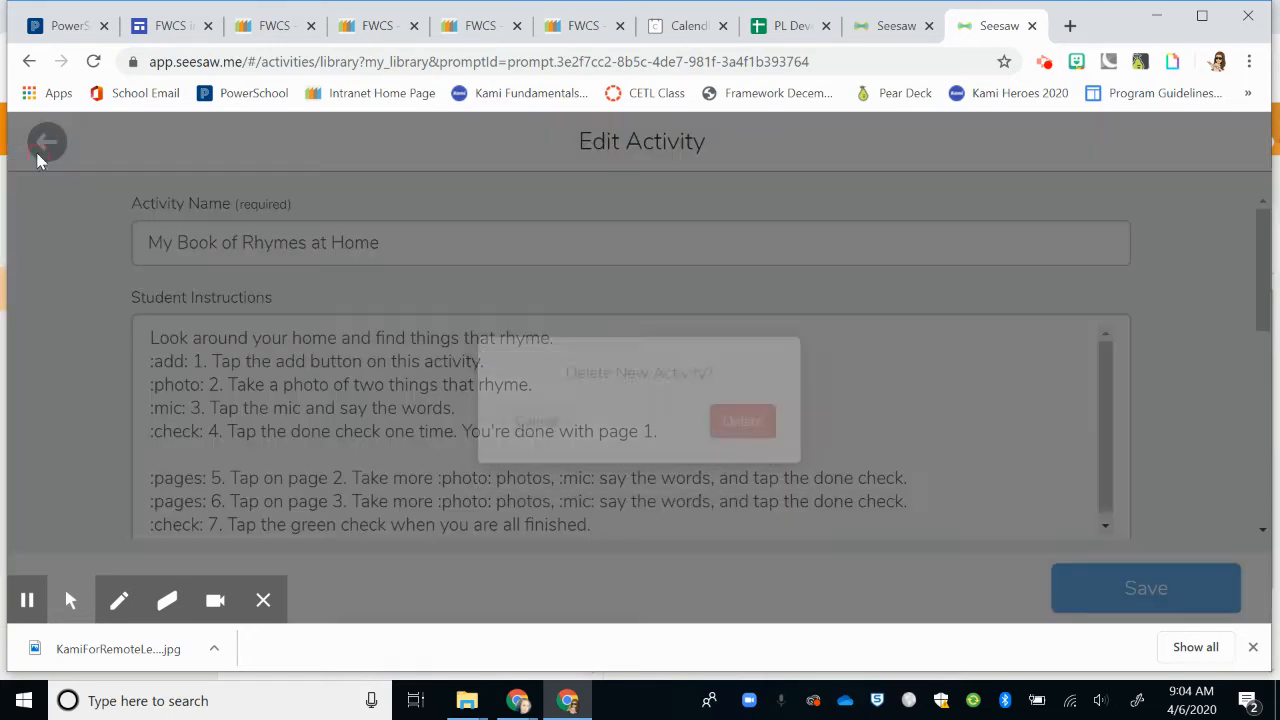
left_click(543, 449)
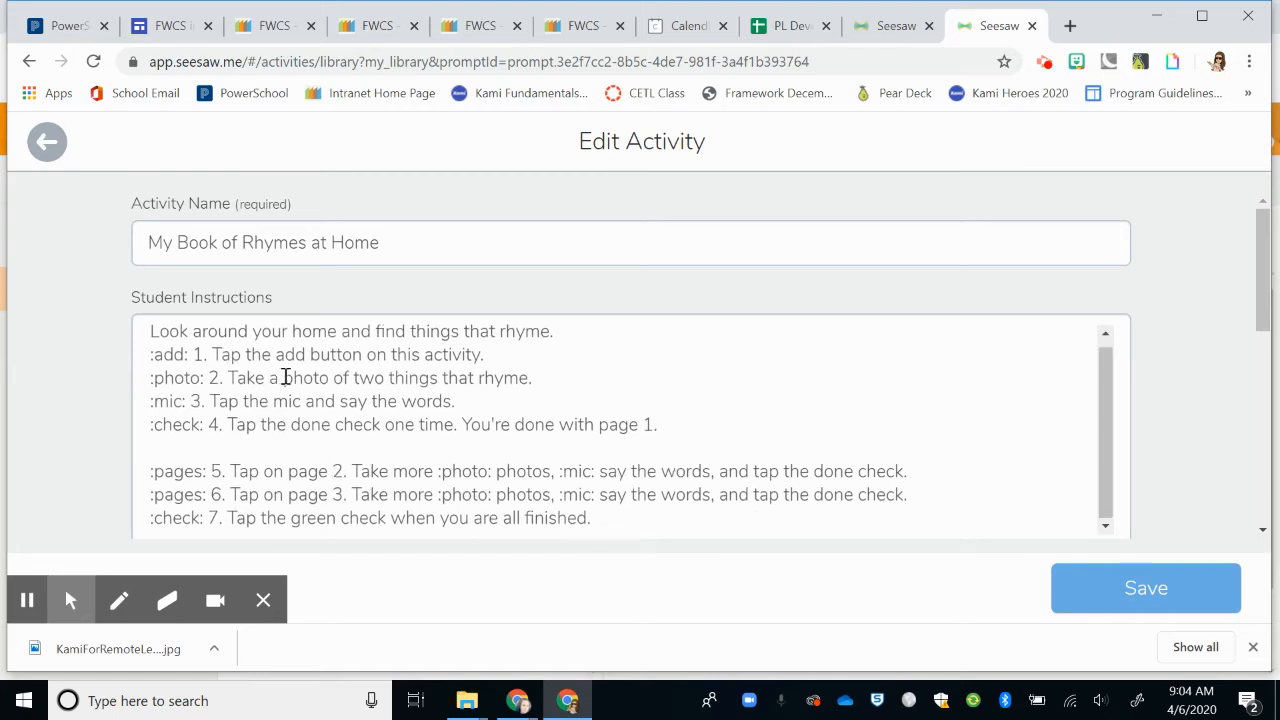
- Delete the existing voice instructions from the copied activity
scroll(994, 314, "down", 1)
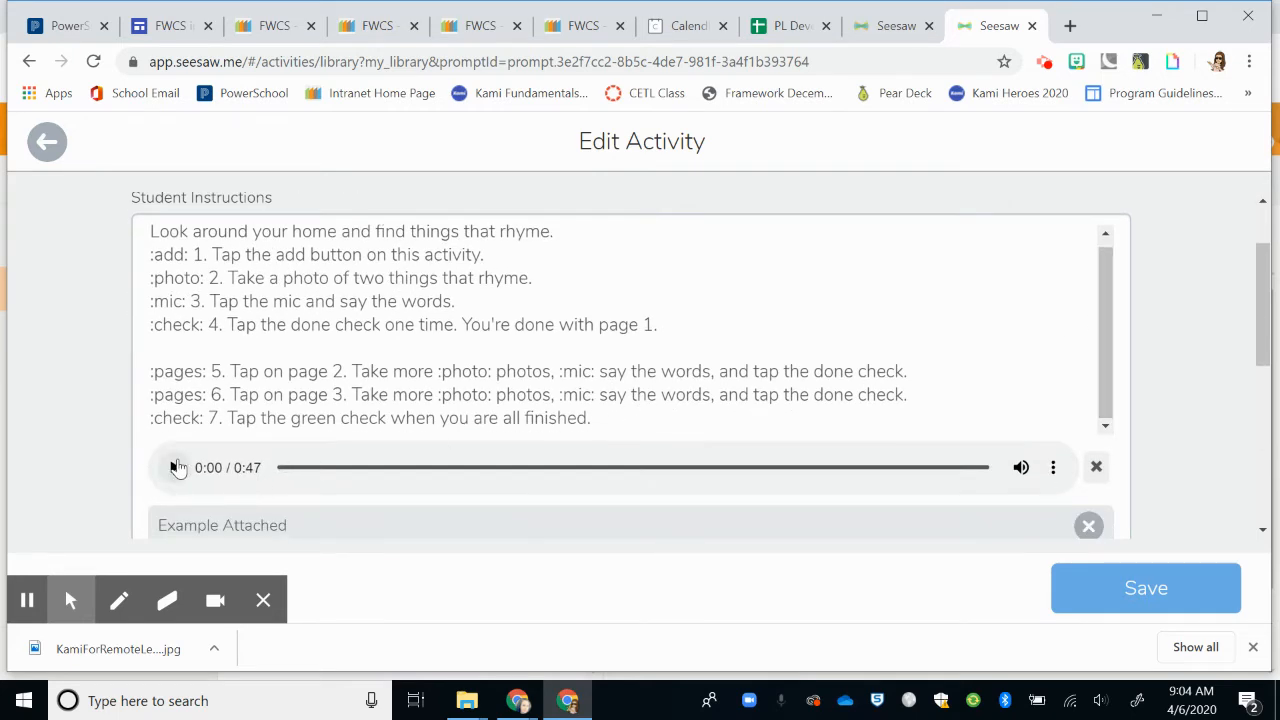
left_click(1097, 467)
left_click(737, 451)
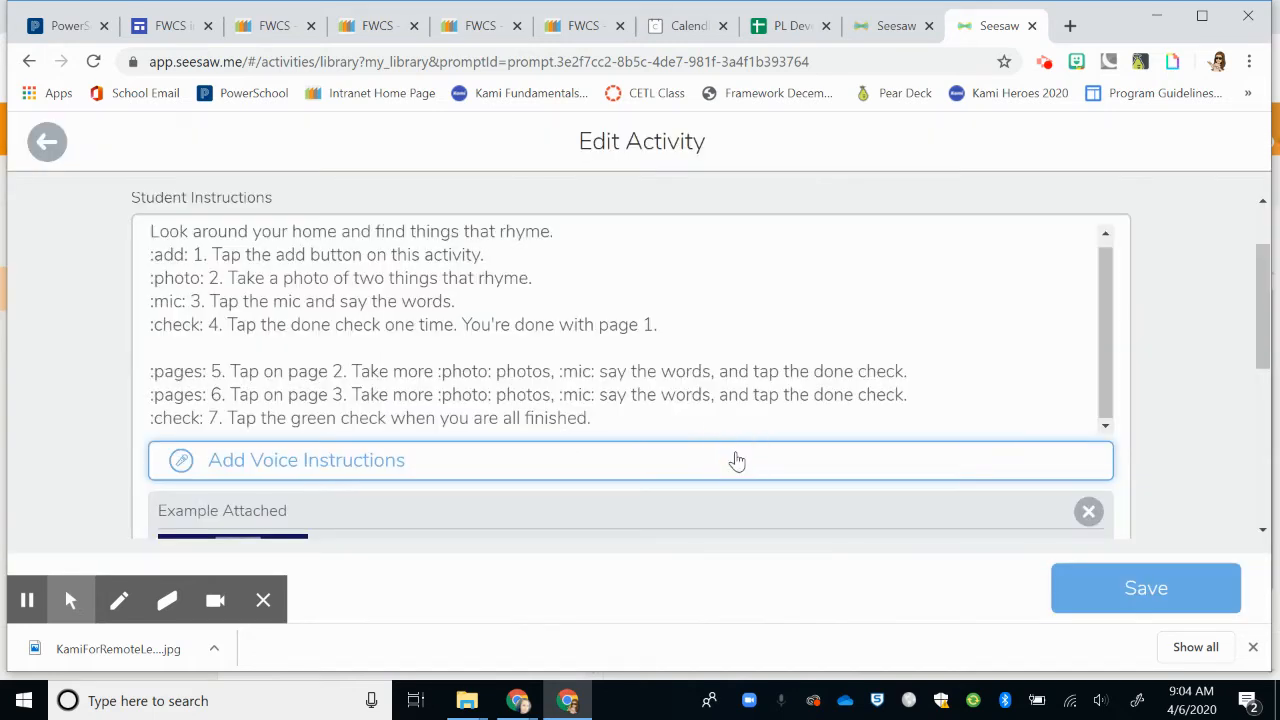
- Record new voice instructions about 20 seconds long, allowing microphone access, and play back the beginning
left_click(181, 464)
left_click(318, 182)
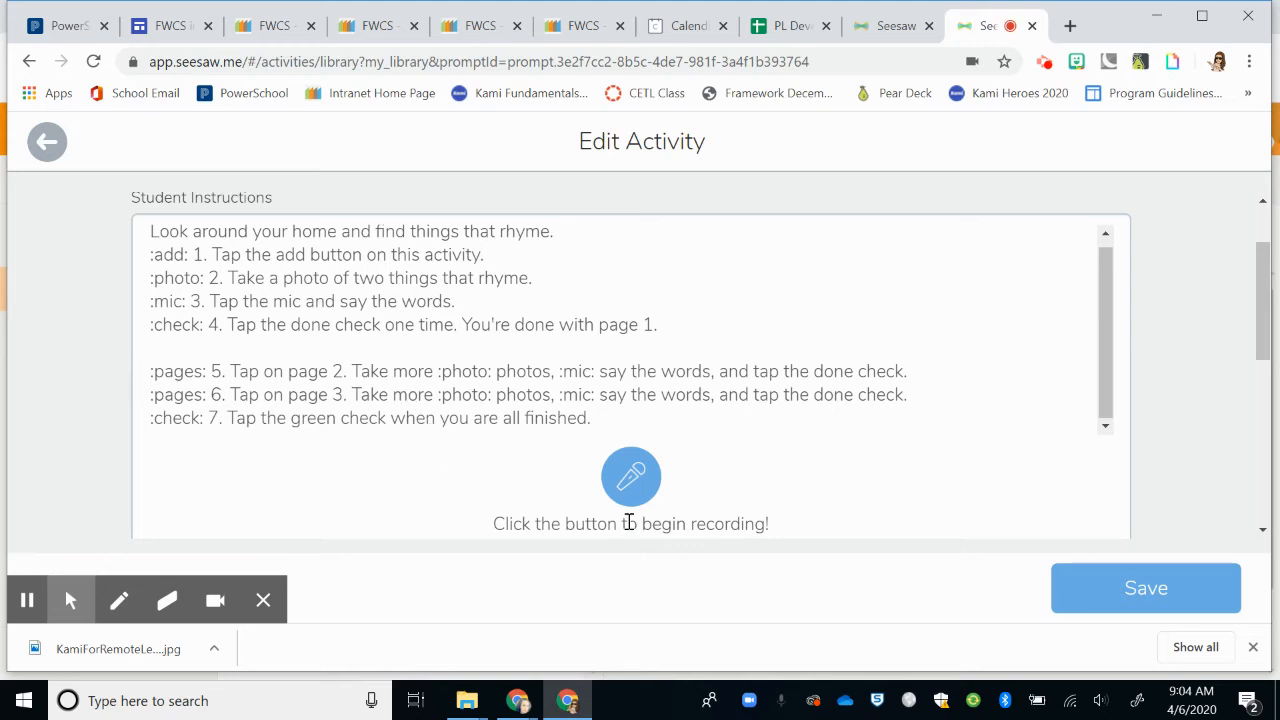
left_click(630, 478)
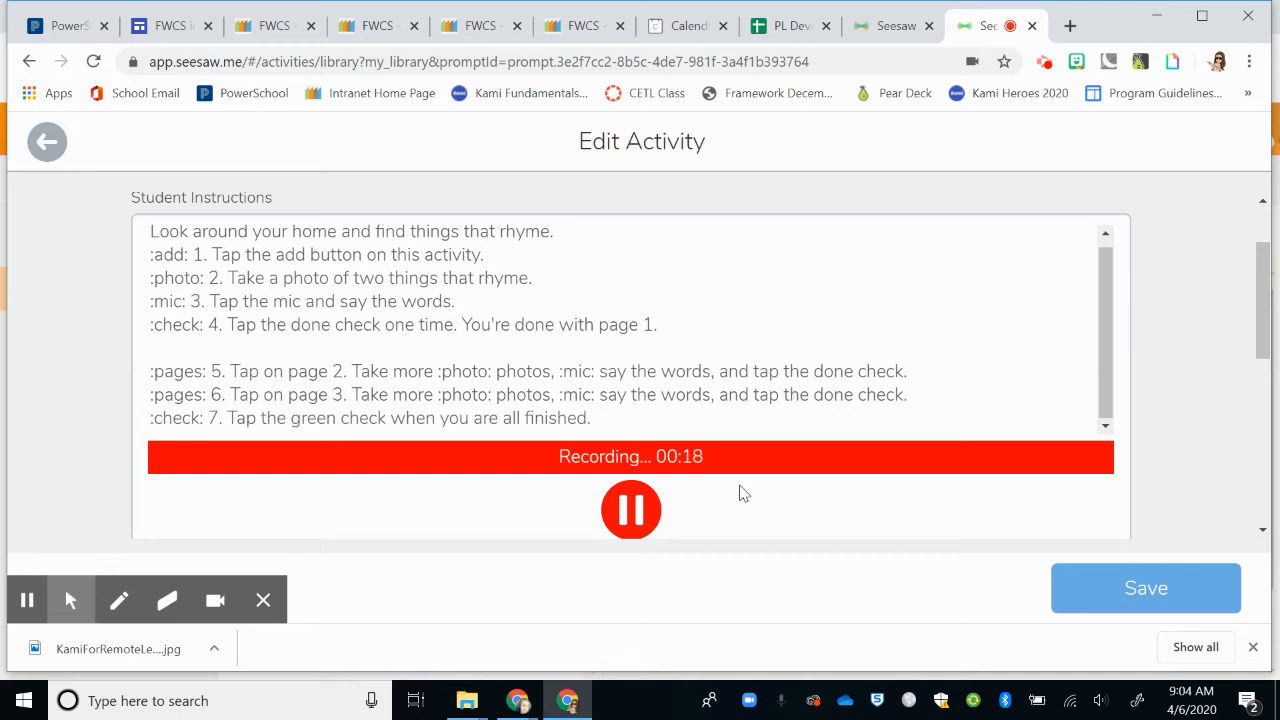
left_click(631, 510)
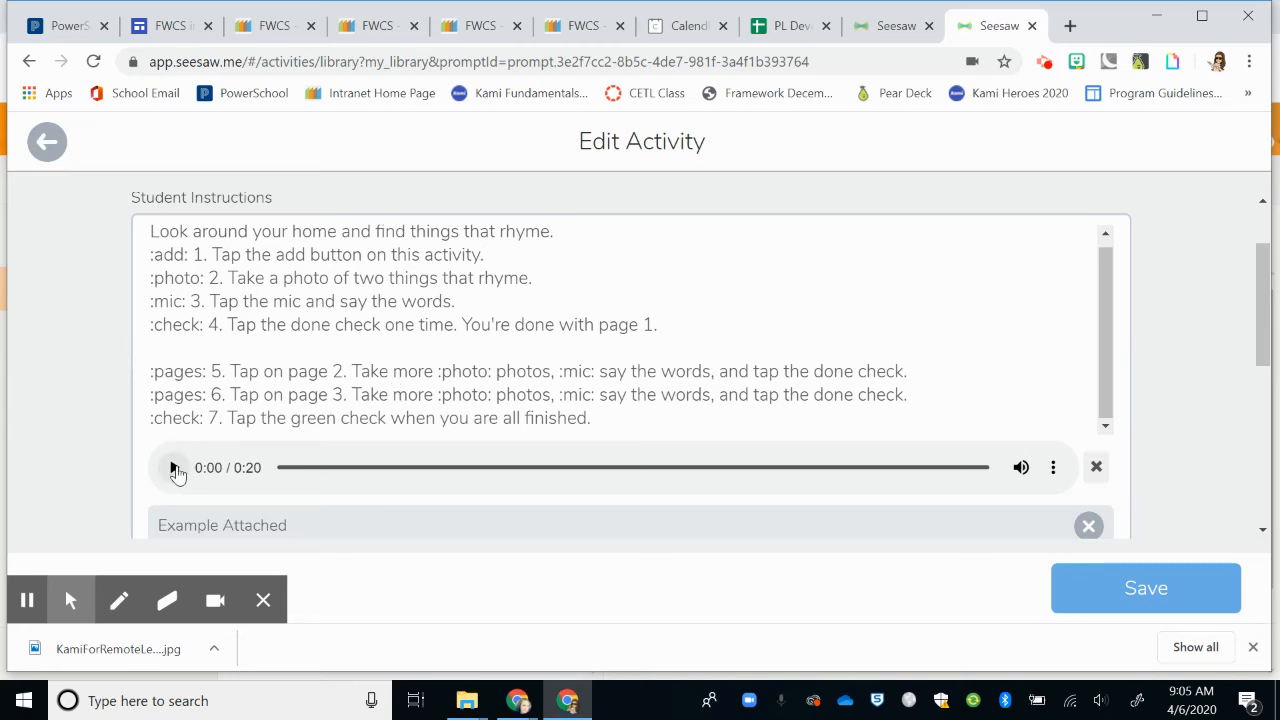
left_click(175, 469)
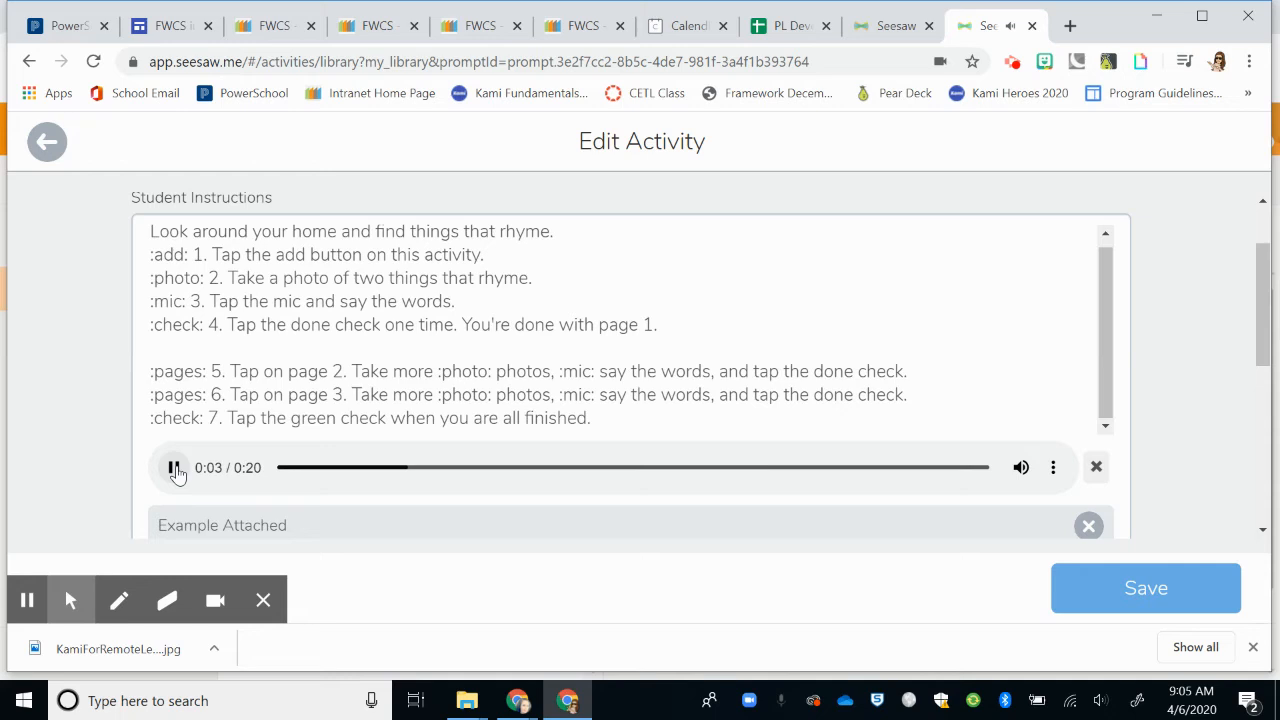
left_click(174, 468)
- Delete the example attached to the student instructions
scroll(650, 460, "down", 2)
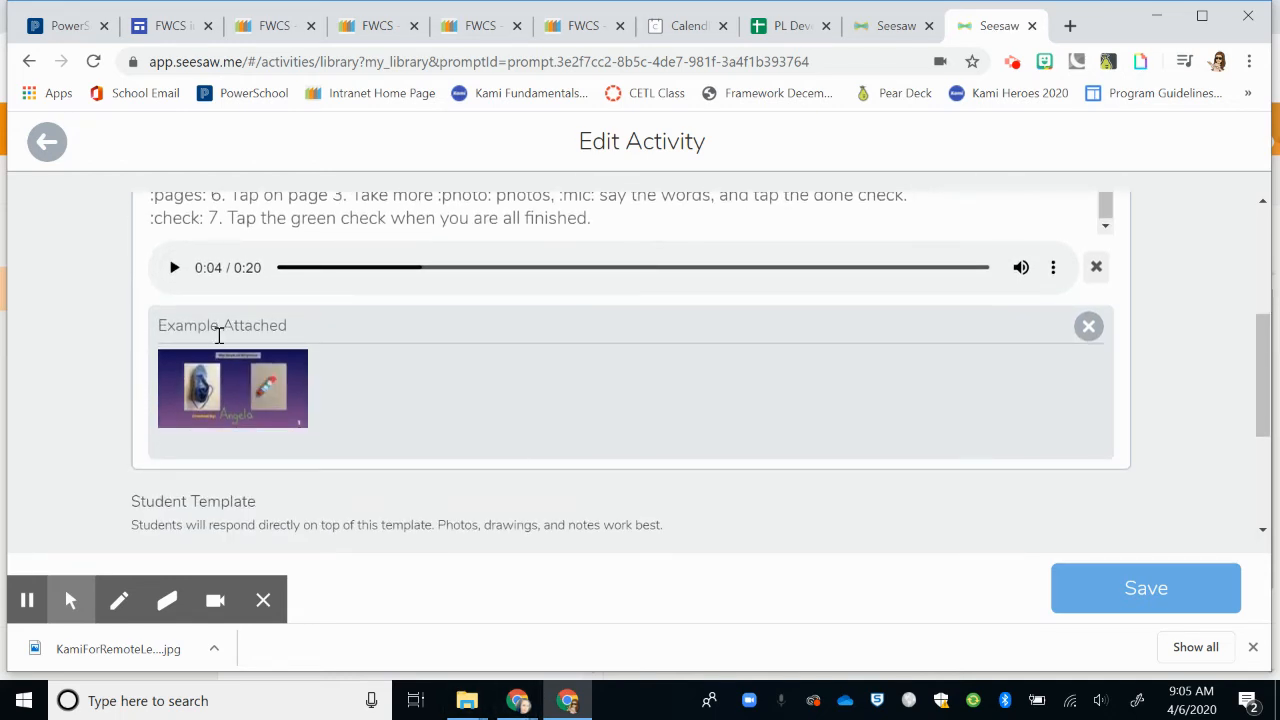
left_click(1088, 326)
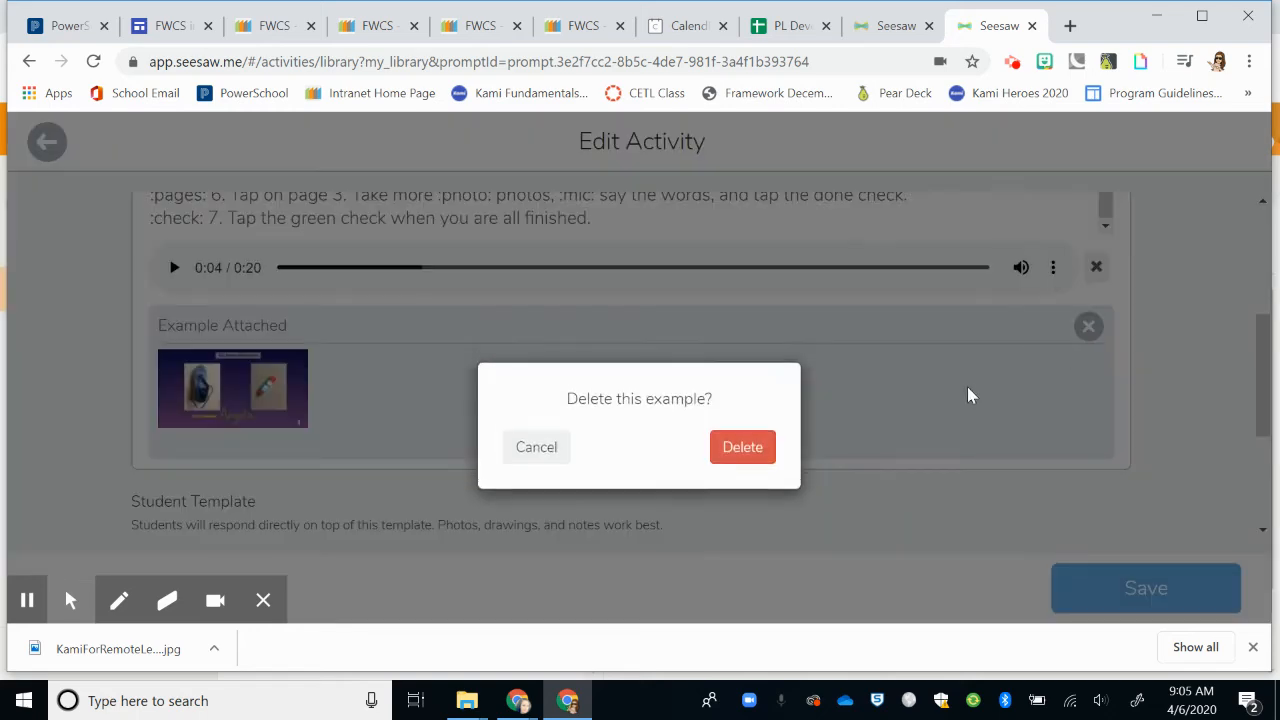
left_click(763, 452)
- Delete the template attached for student responses and look back over the activity form
scroll(630, 445, "down", 1)
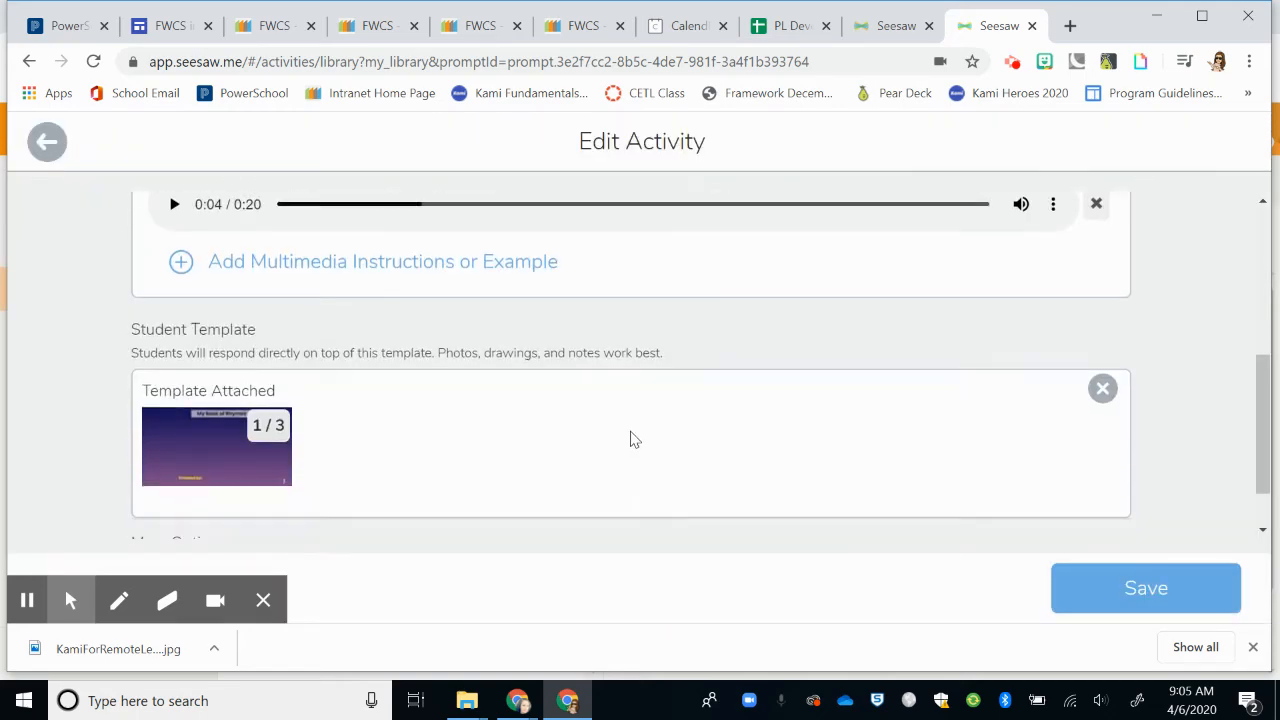
scroll(434, 420, "down", 1)
scroll(306, 409, "up", 2)
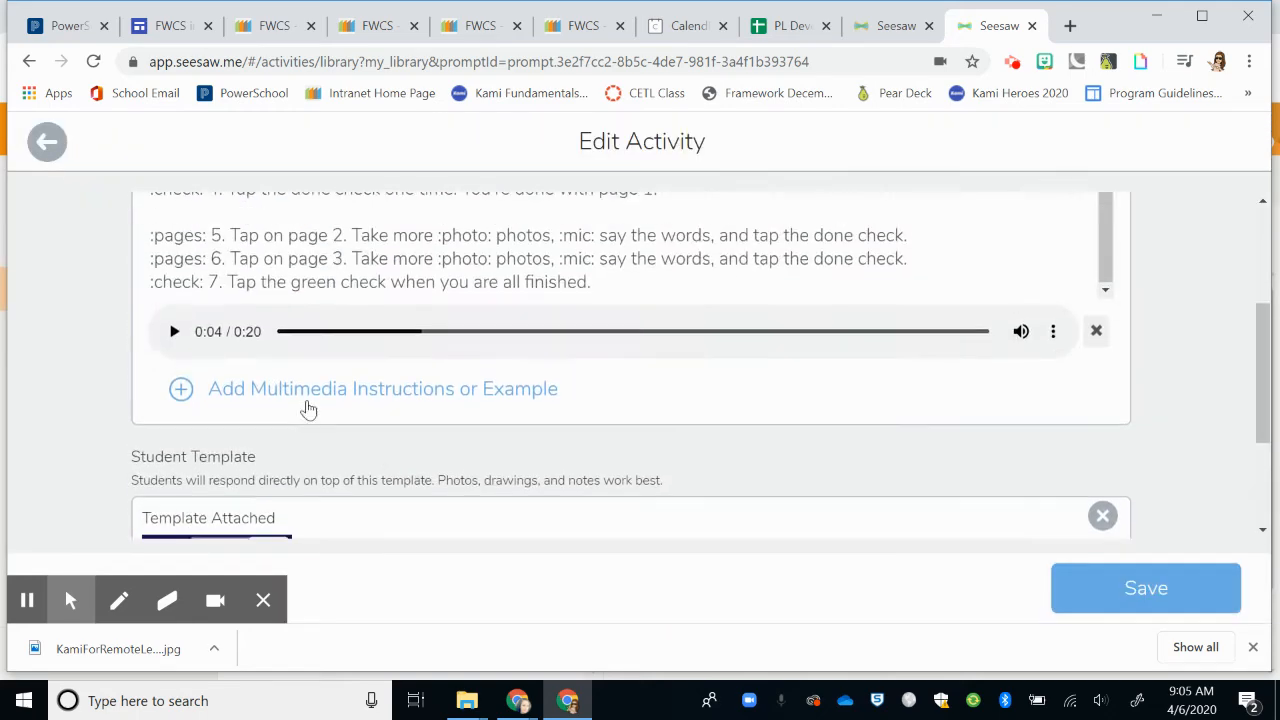
scroll(213, 523, "down", 1)
left_click(1102, 420)
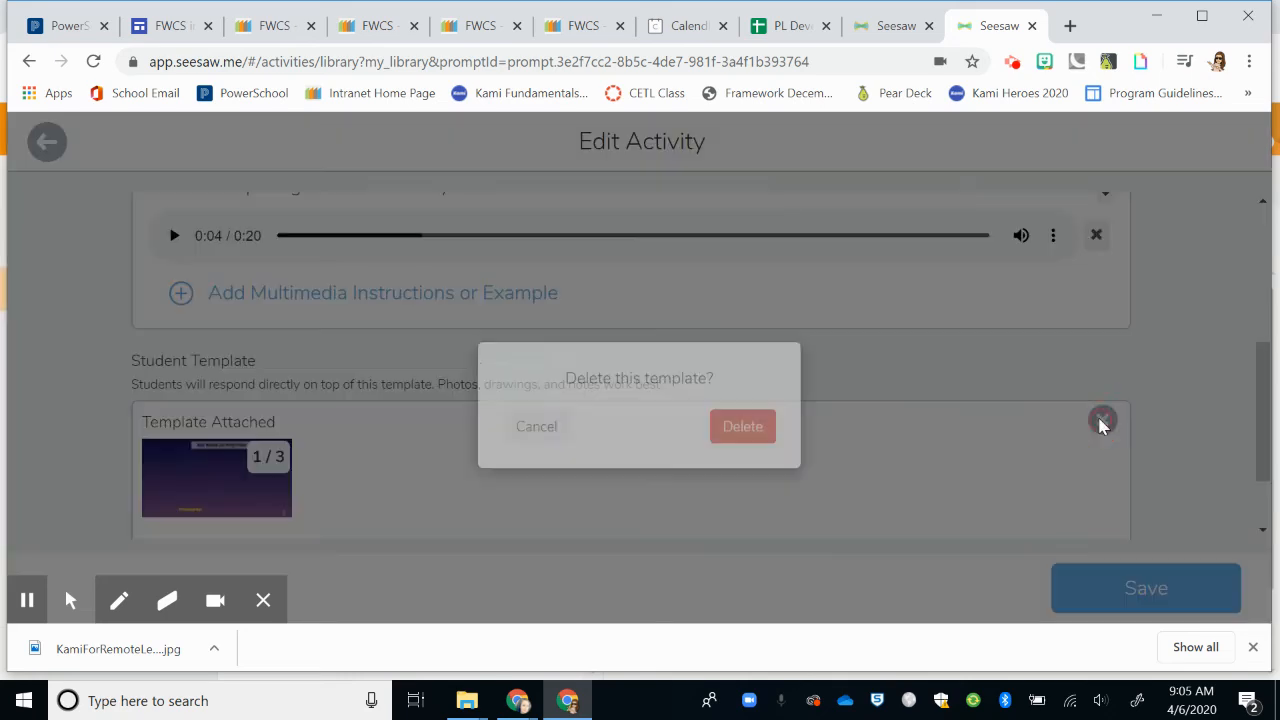
left_click(742, 448)
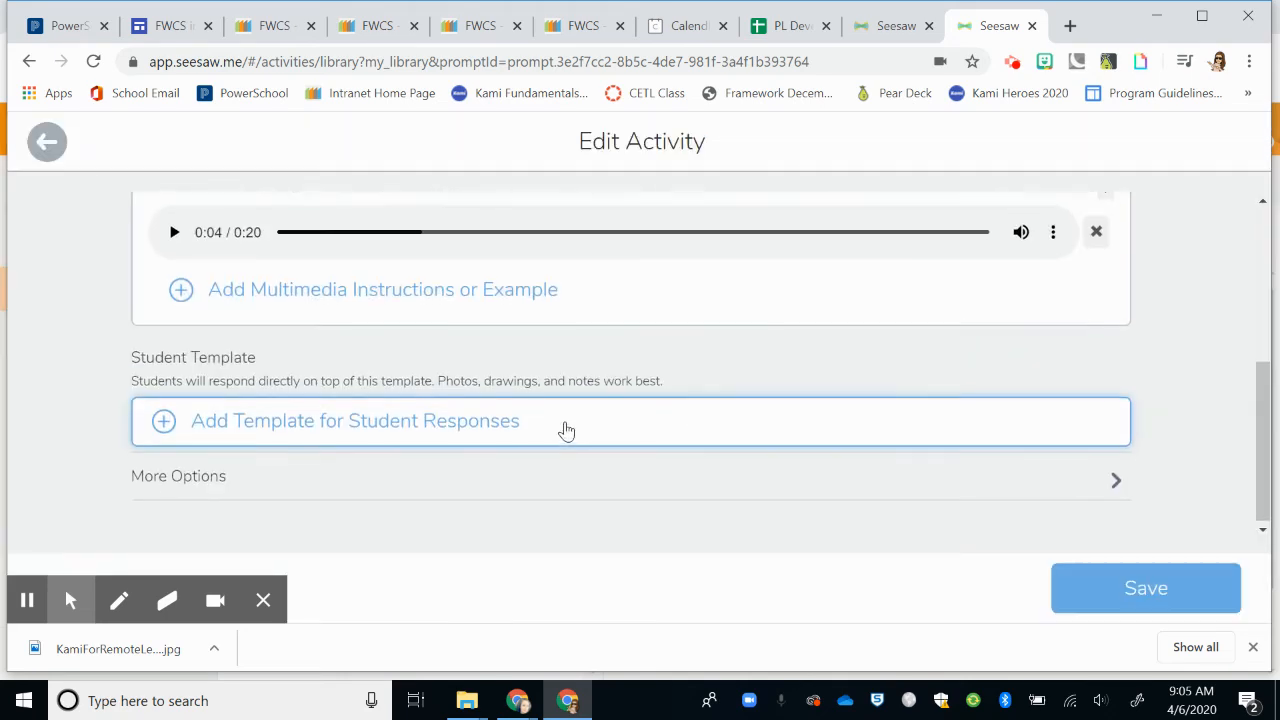
scroll(566, 430, "up", 3)
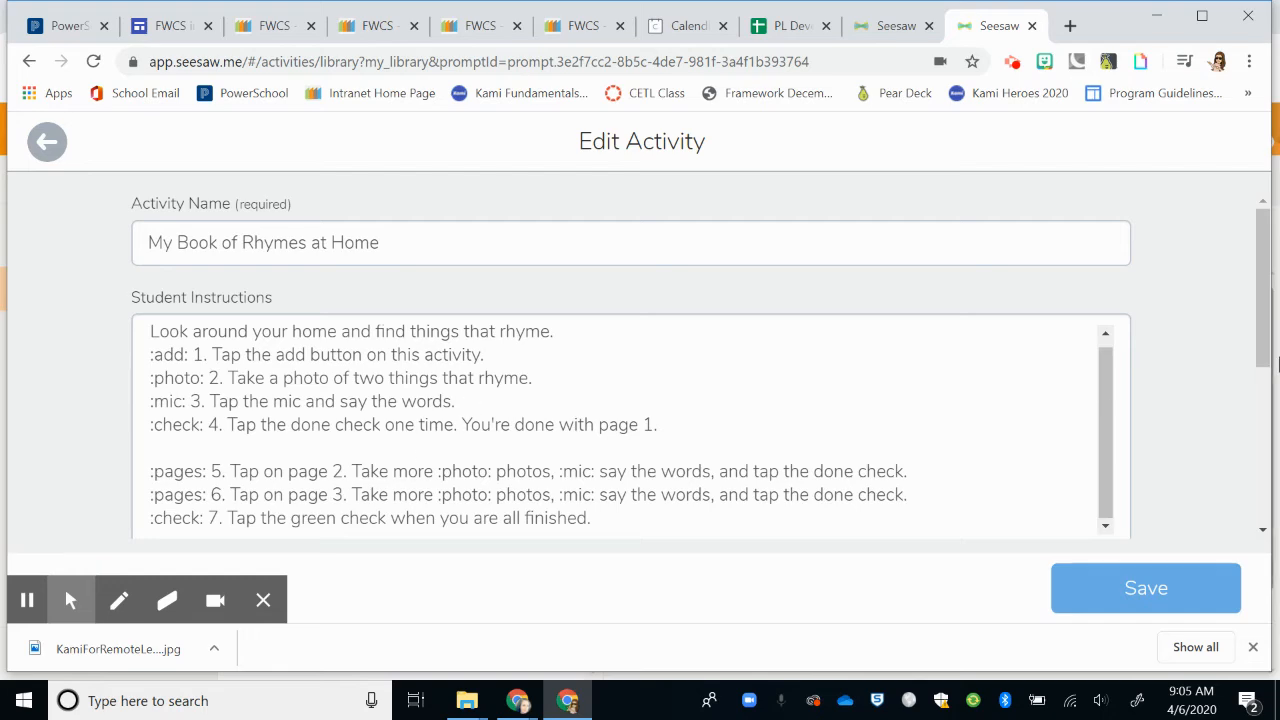
scroll(1168, 320, "down", 5)
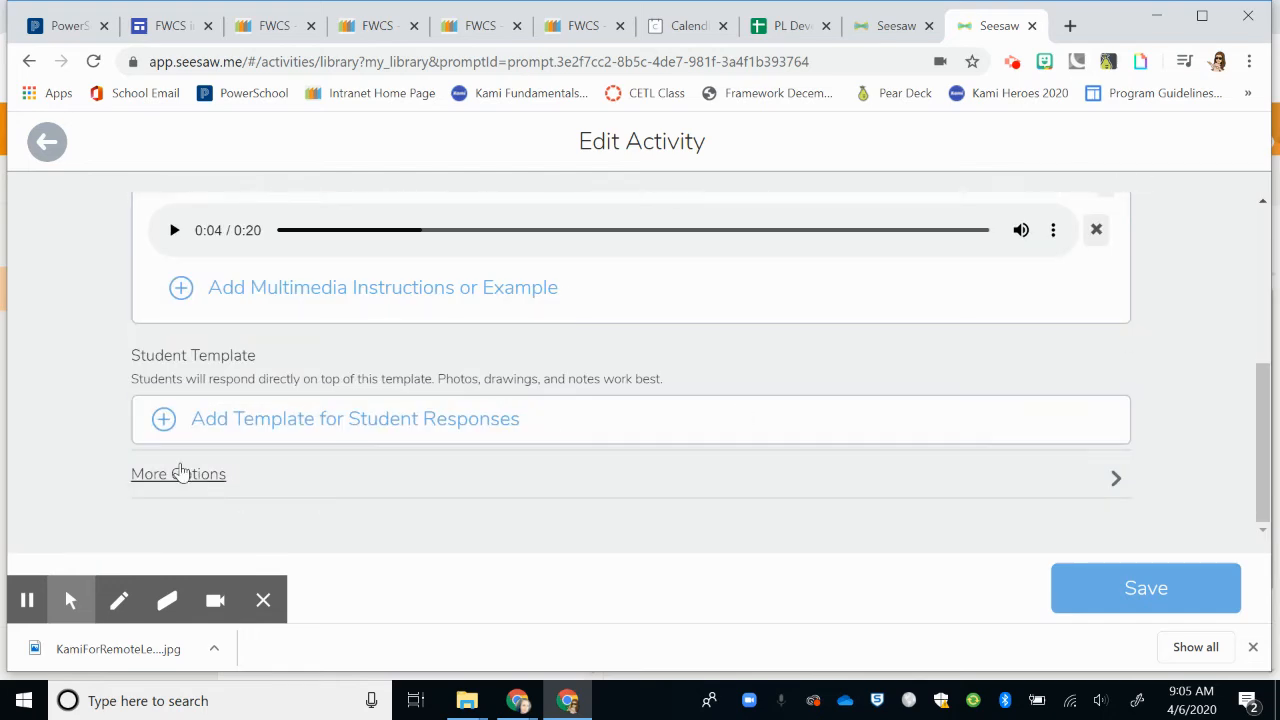
- Look at the attachment types available for multimedia instructions or an example without adding one, and save the edited activity
left_click(172, 287)
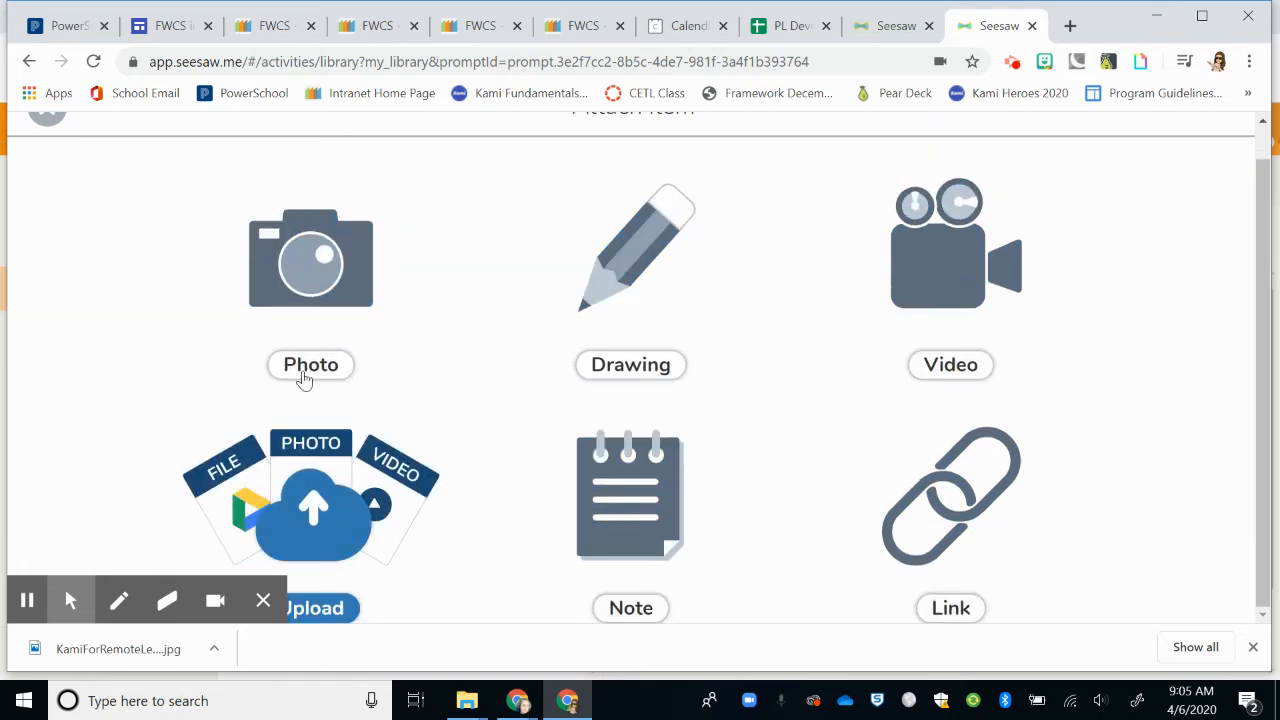
left_click(46, 140)
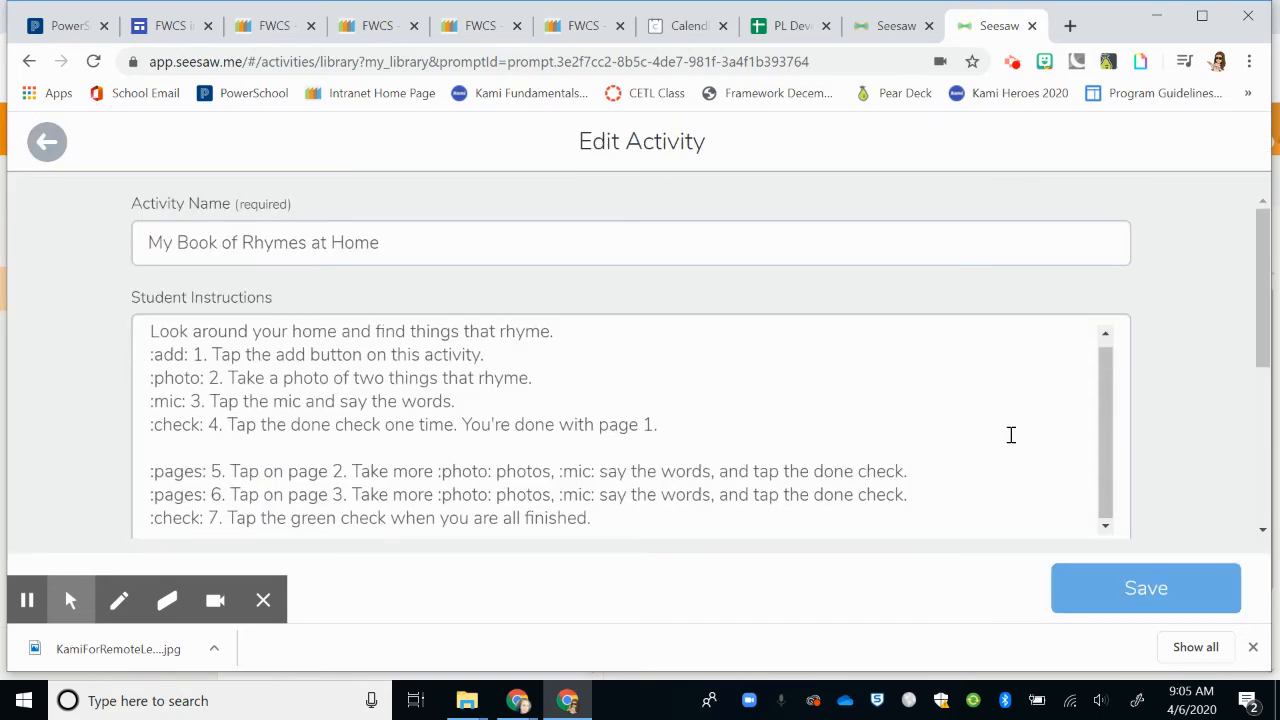
left_click(1191, 590)
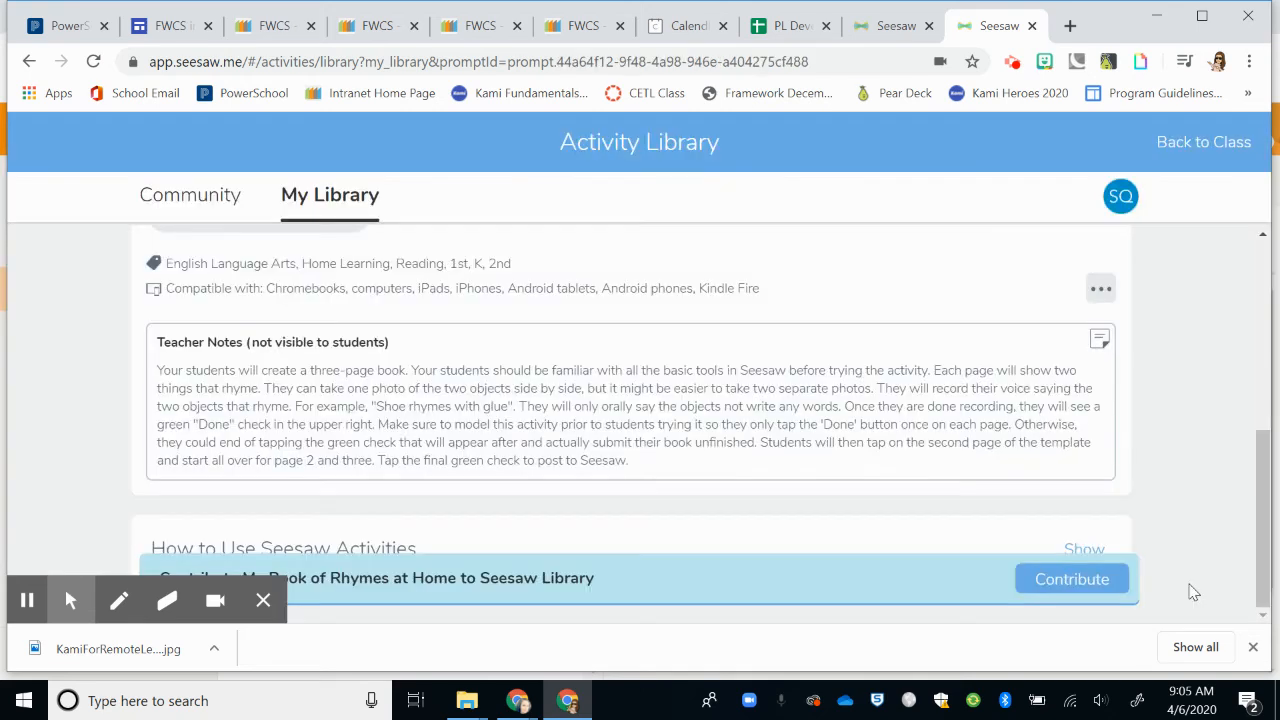
left_click(263, 601)
left_click(1033, 584)
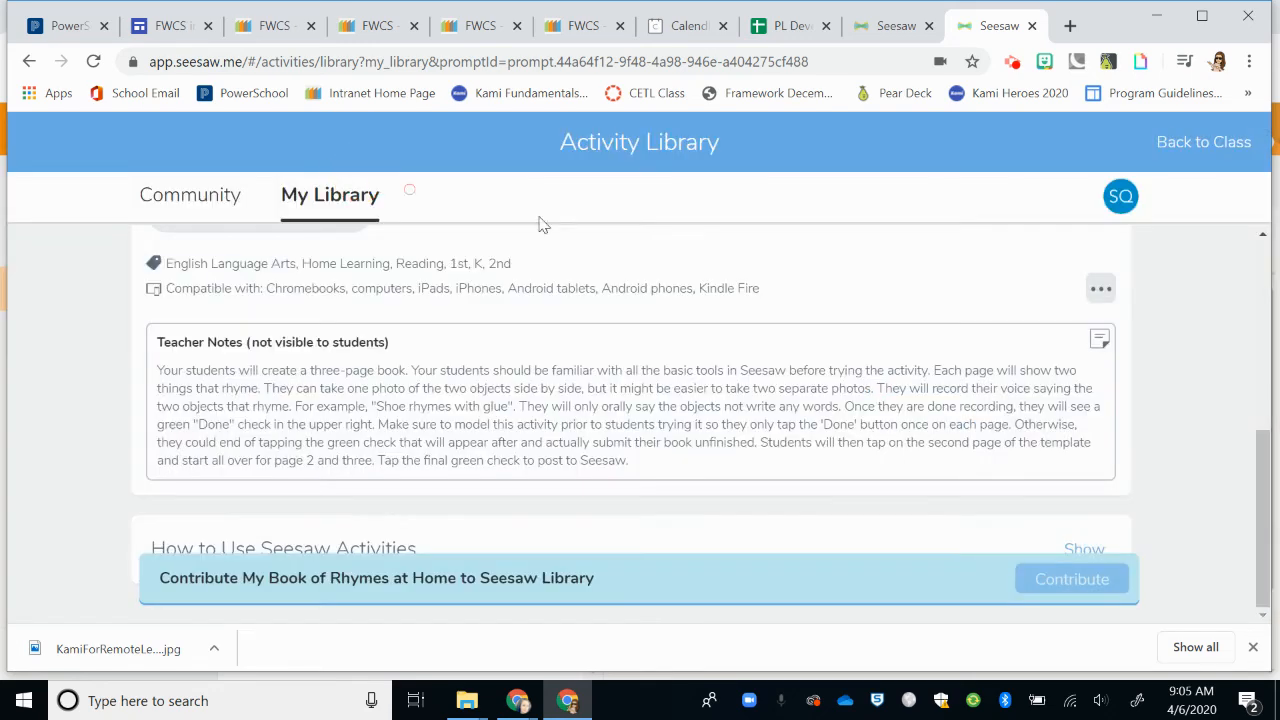
left_click(364, 175)
- Assign the saved activity "My Book of Rhymes at Home" to the Practice class
left_click_drag(1262, 455, 1258, 264)
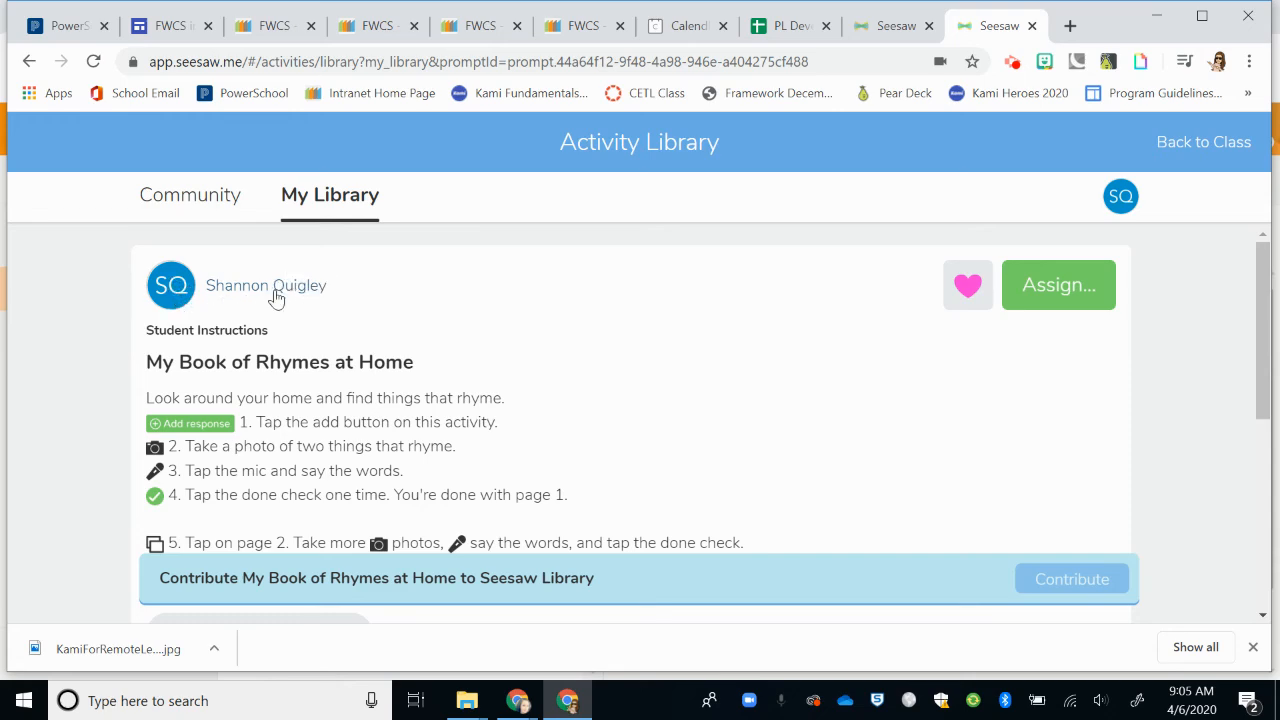
left_click(1034, 295)
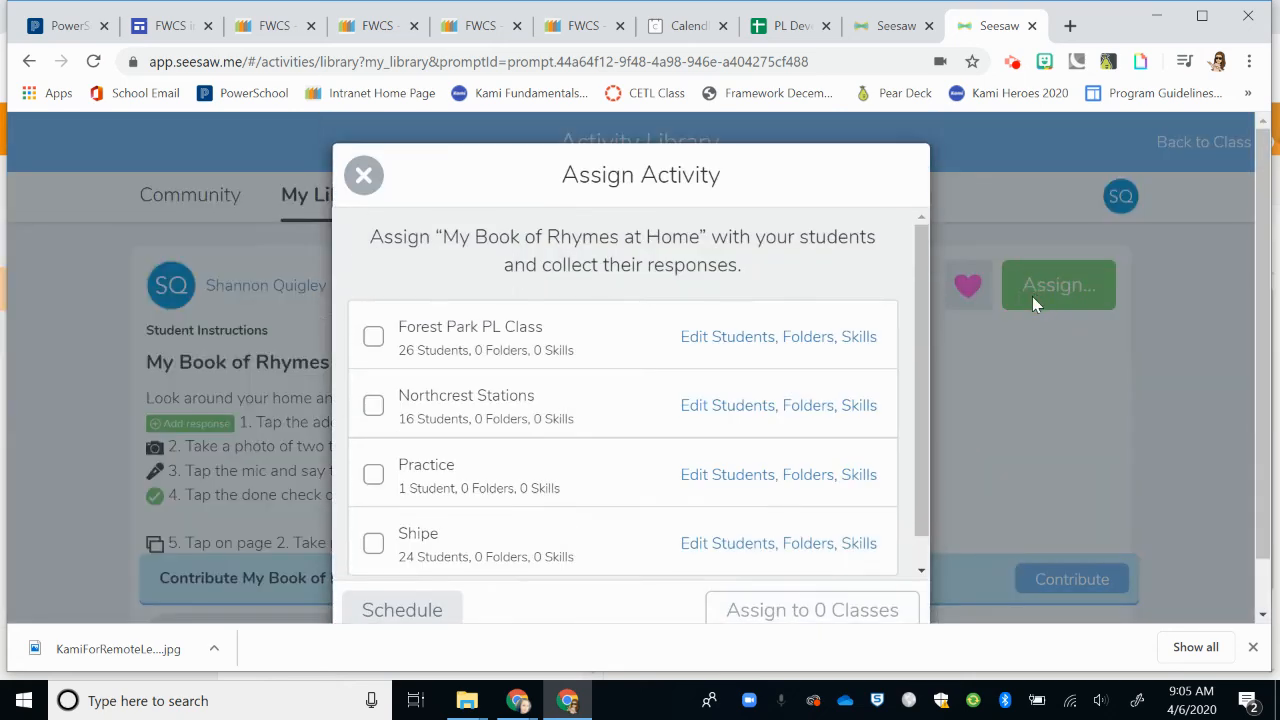
left_click(373, 474)
left_click(866, 609)
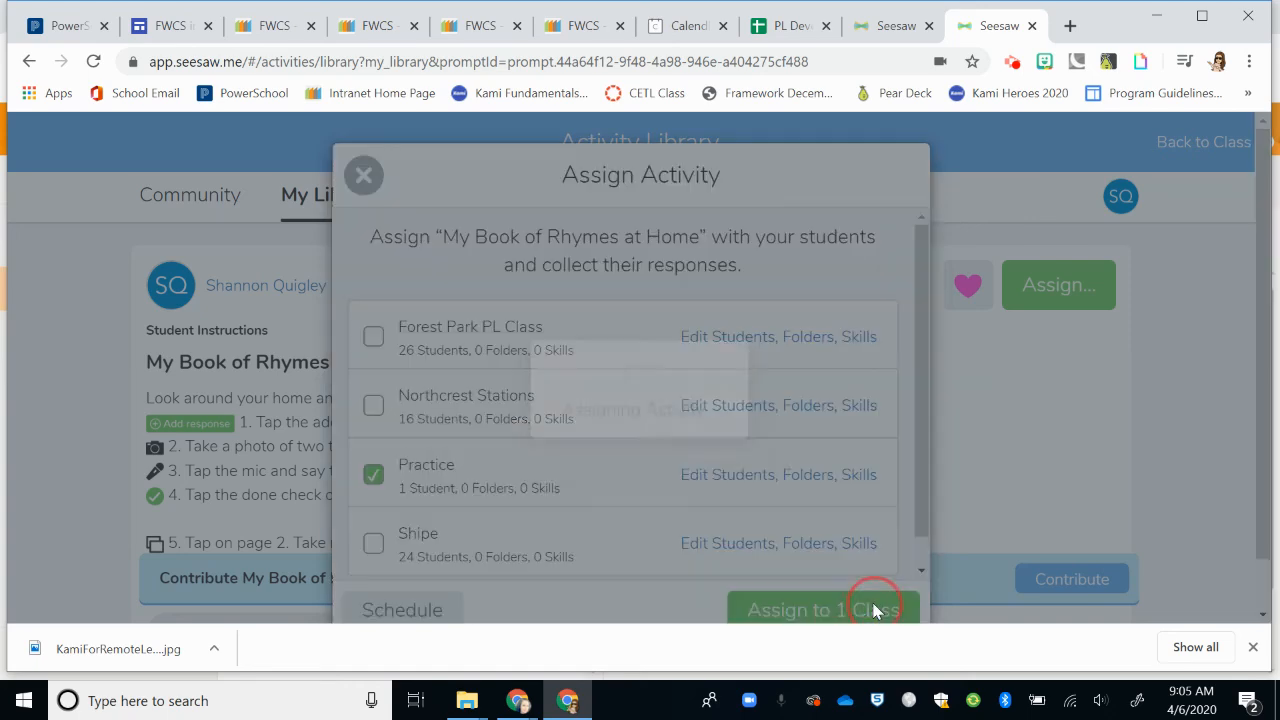
- View the assigned activity in the Practice class and look through the activities assigned to that class
scroll(646, 610, "down", 1)
scroll(646, 612, "up", 1)
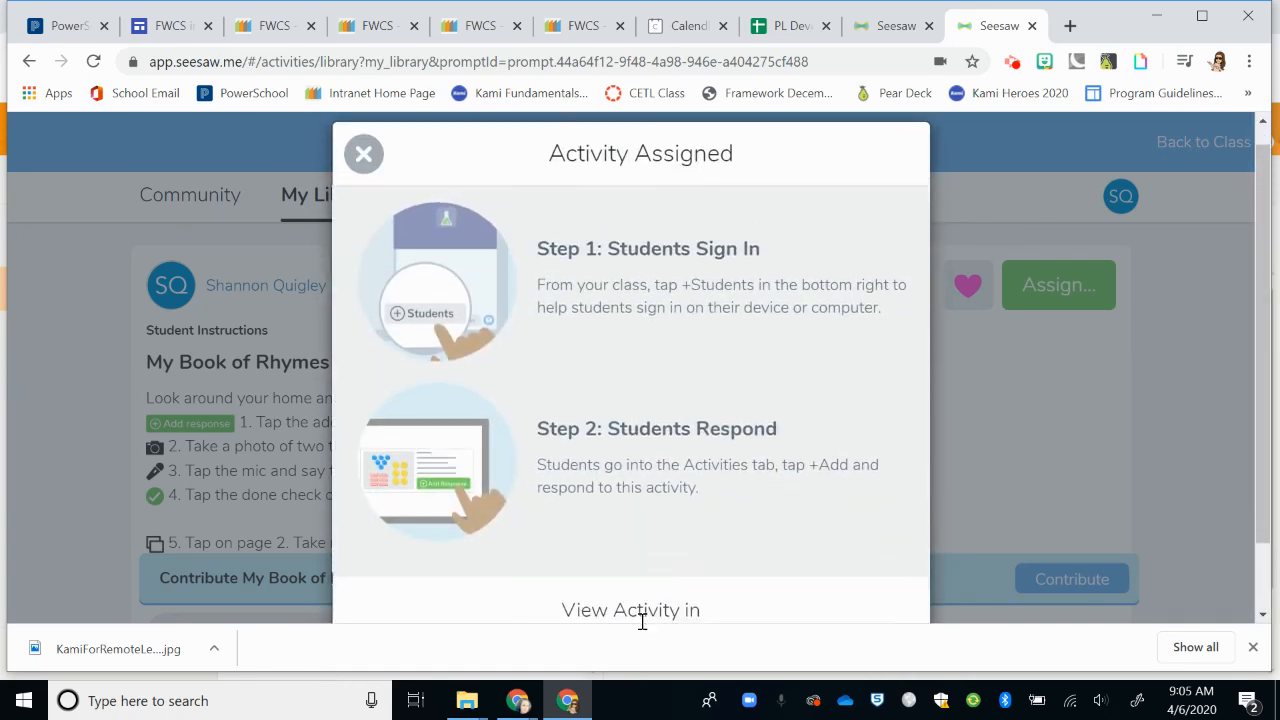
scroll(645, 590, "down", 1)
left_click(631, 557)
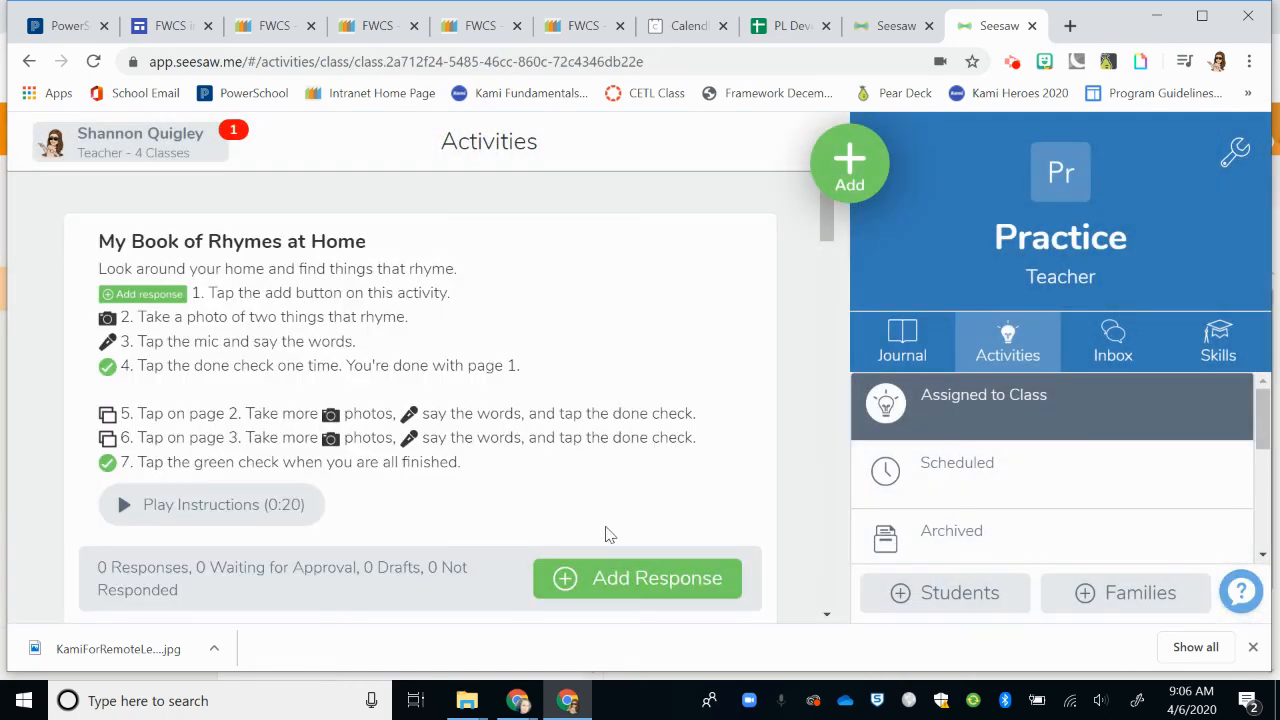
scroll(580, 480, "down", 5)
scroll(540, 465, "up", 5)
scroll(530, 470, "down", 3)
scroll(510, 510, "down", 5)
scroll(490, 549, "up", 10)
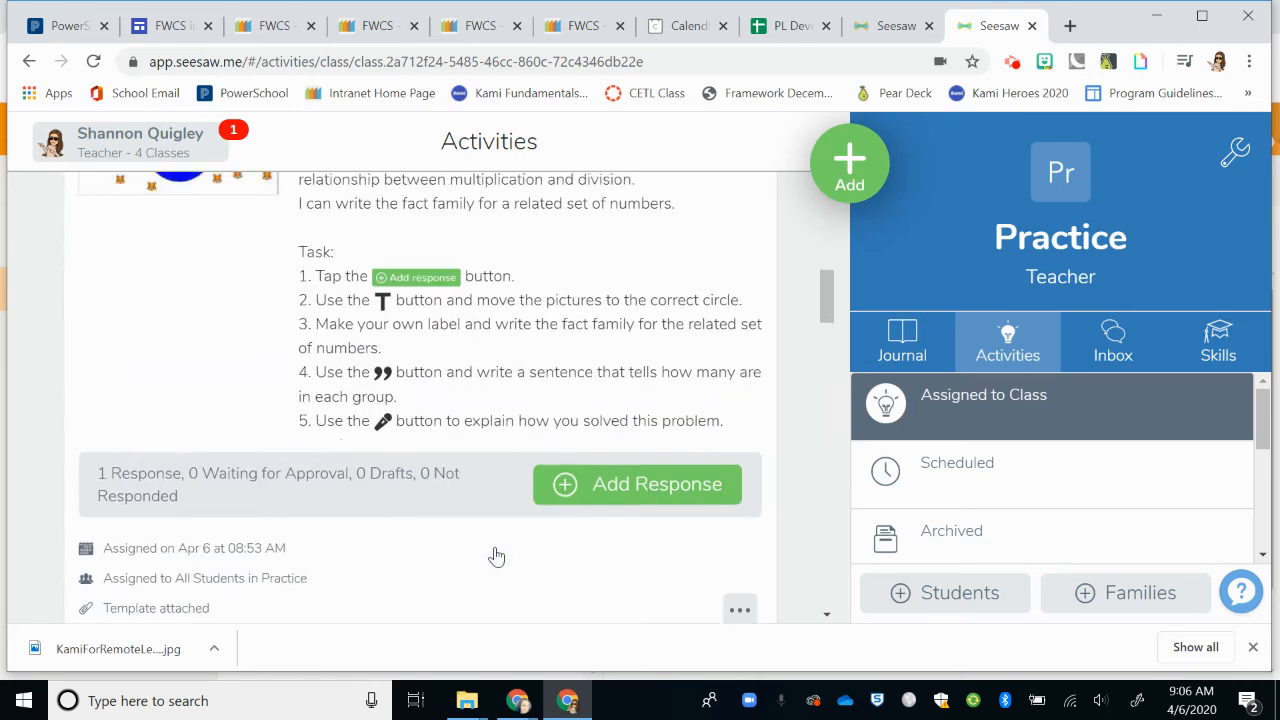